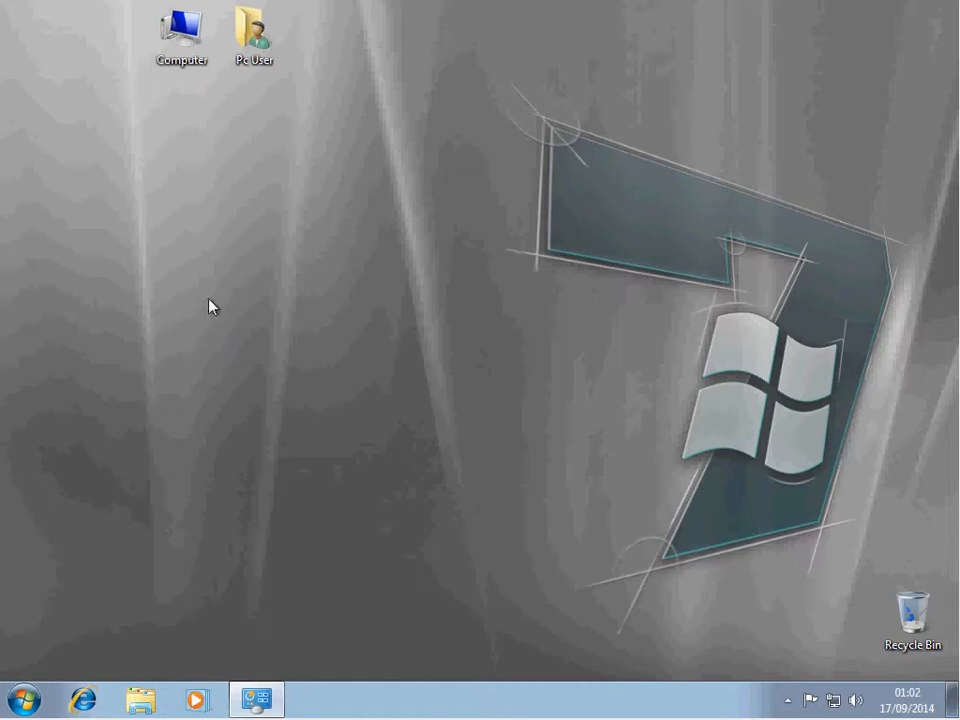
# - Launch Notepad and write "test" on the first line and "test test5" on the second
pyautogui.click(28, 698)
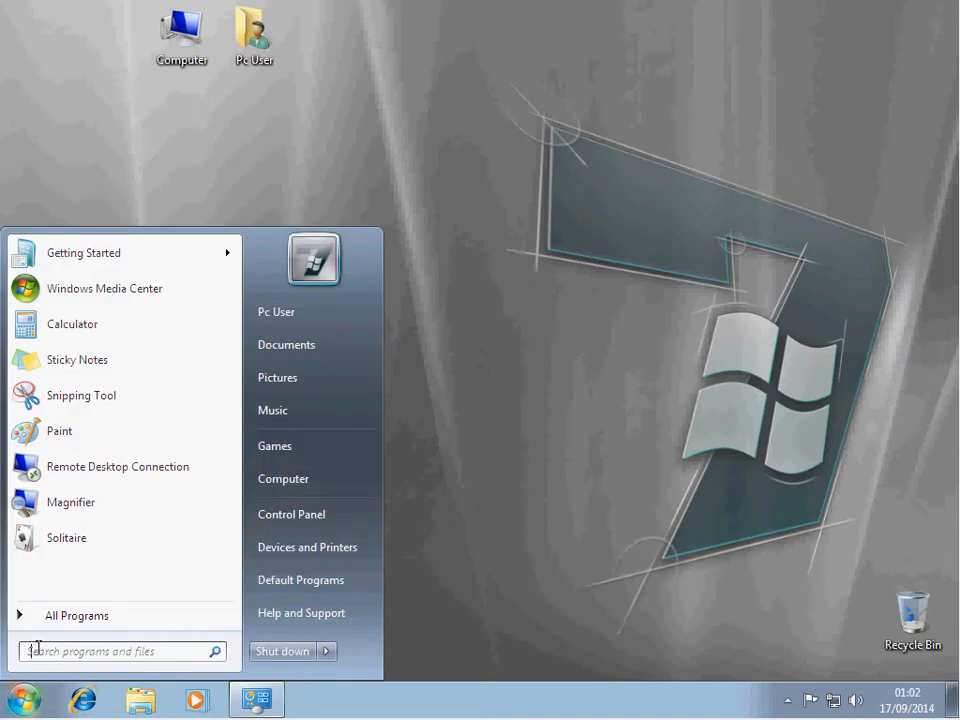
pyautogui.write('notepad')
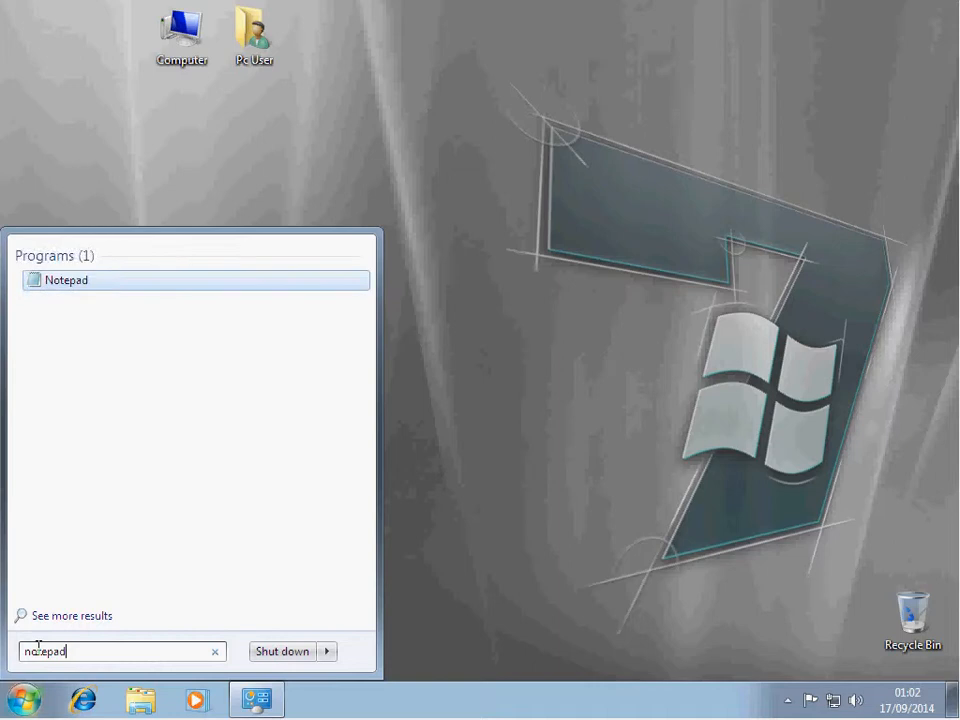
pyautogui.click(70, 289)
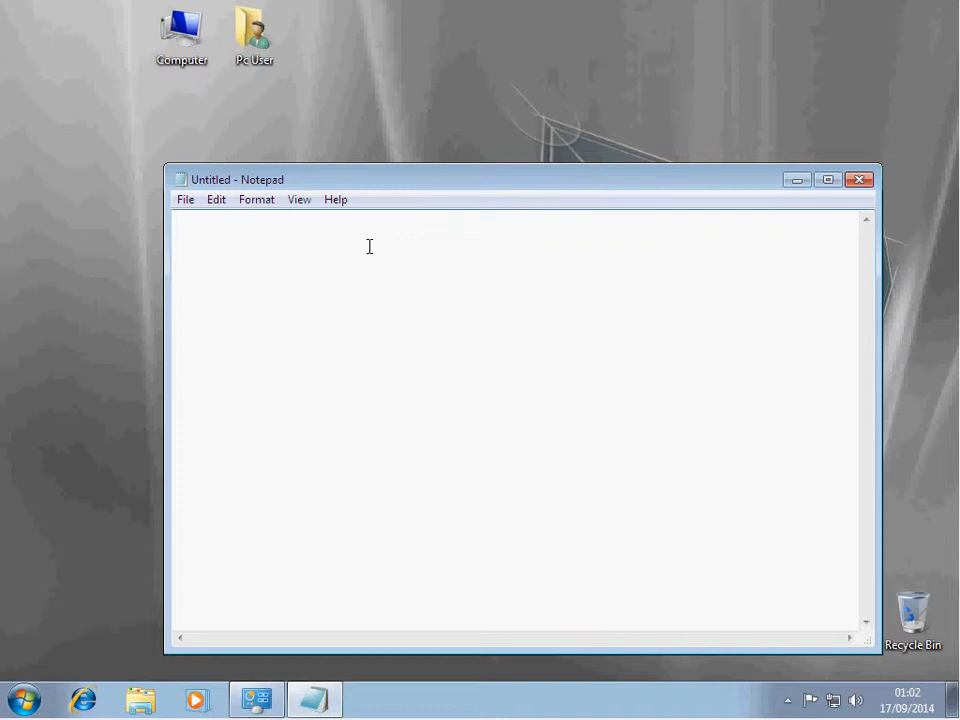
pyautogui.write('test')
pyautogui.press('Return')
pyautogui.write('test test5')
pyautogui.press('Return')
# - Save the text file as test1 in the Documents library and close Notepad
pyautogui.click(190, 203)
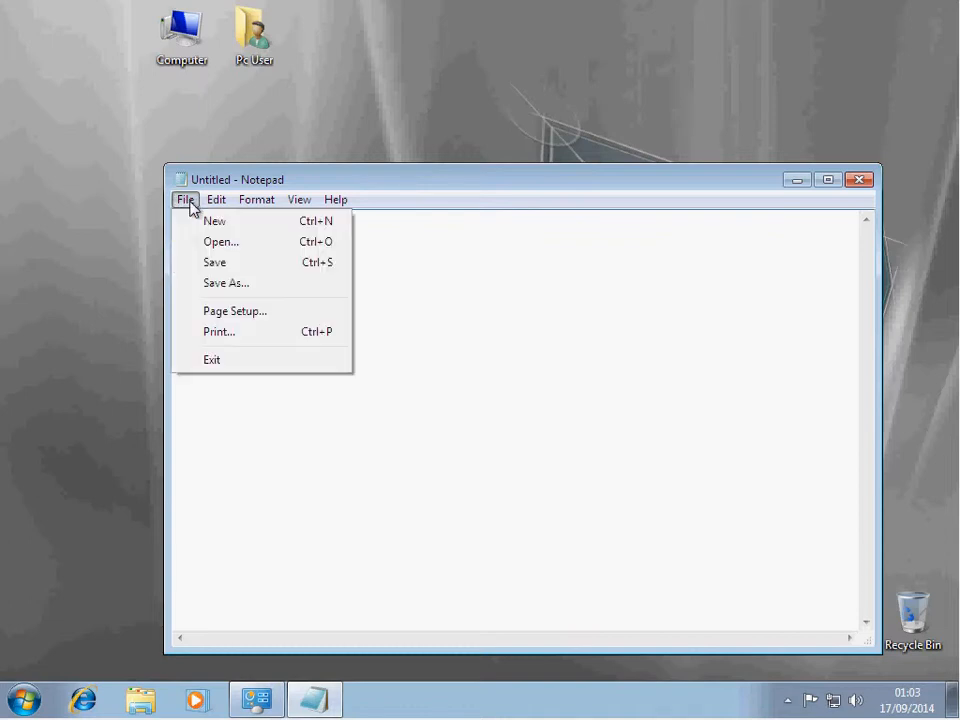
pyautogui.moveTo(214, 202)
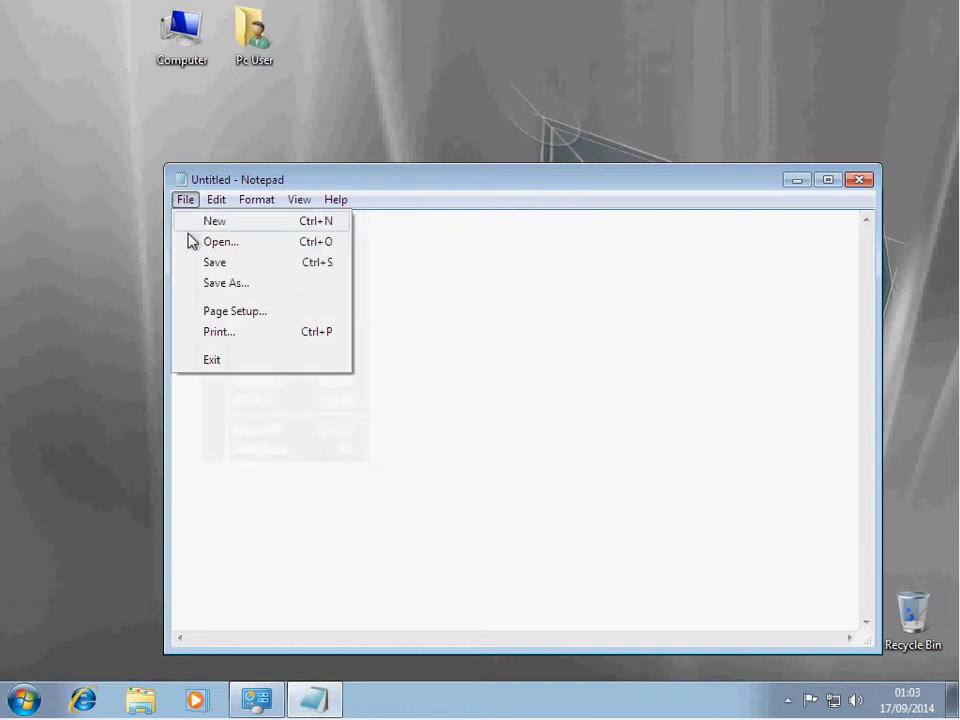
pyautogui.click(205, 291)
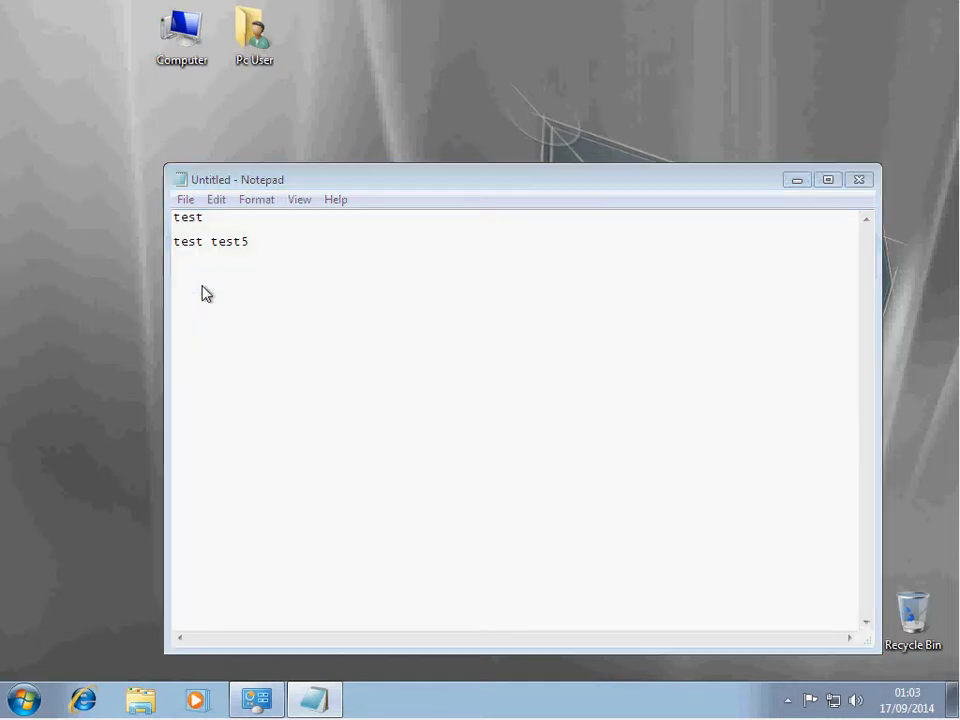
pyautogui.moveTo(293, 227); pyautogui.dragTo(277, 112)
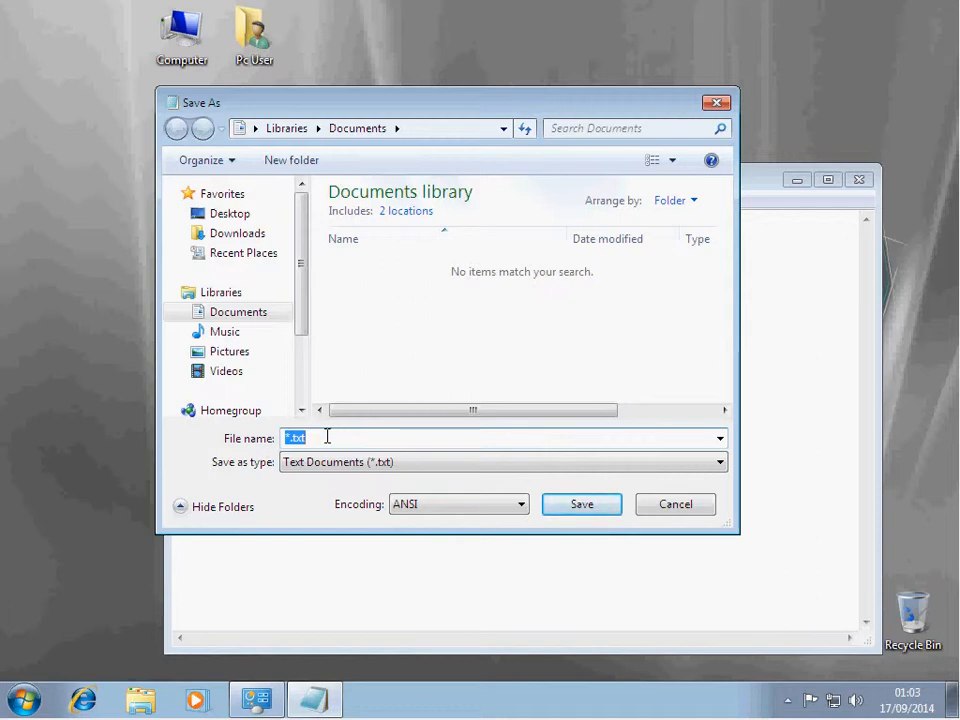
pyautogui.press('BackSpace')
pyautogui.write('test1')
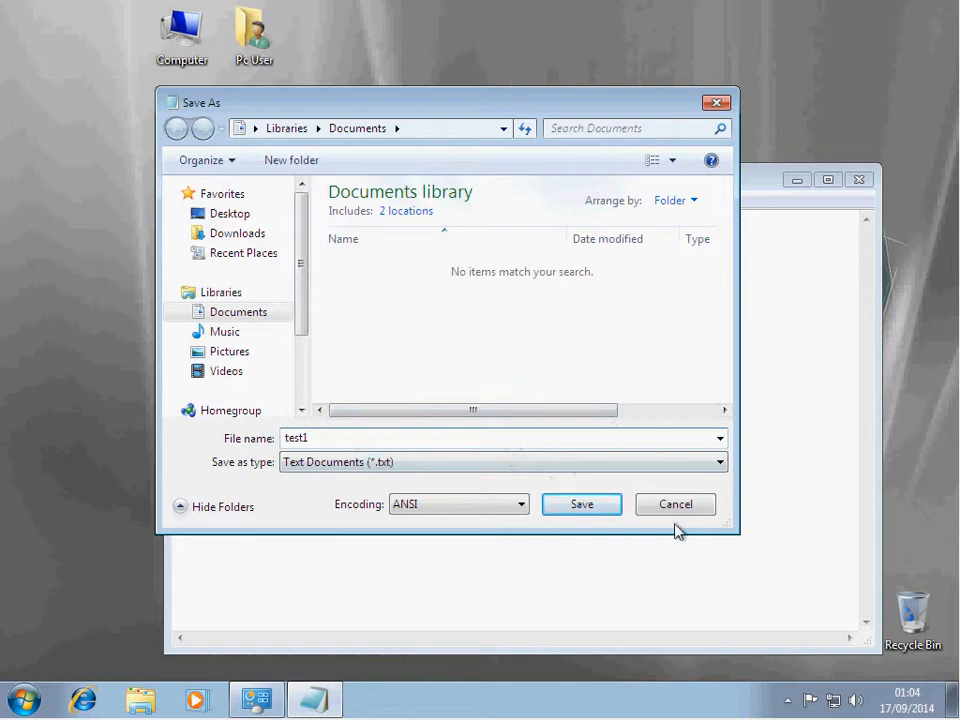
pyautogui.click(576, 507)
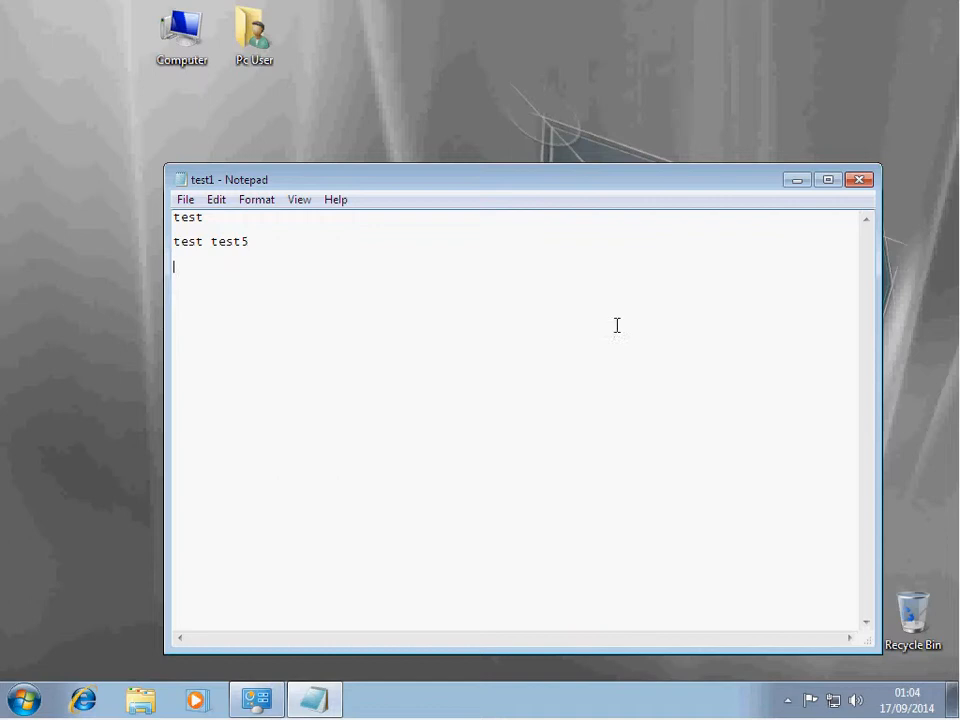
pyautogui.click(866, 184)
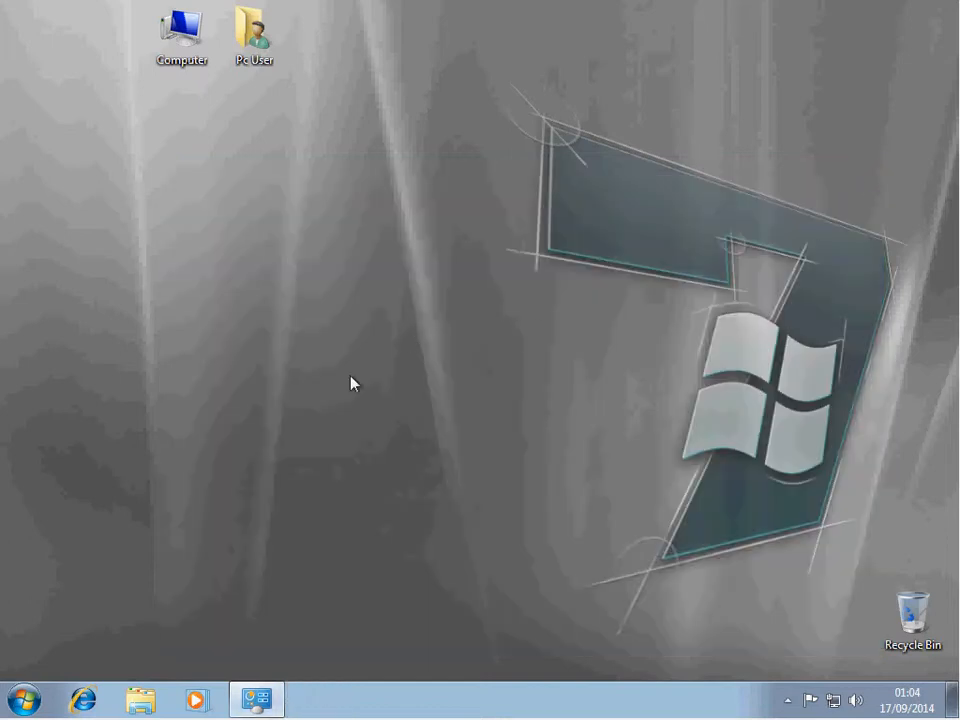
# - Open test1 from the Documents library to check its text, and close both the file and the library window
pyautogui.click(24, 699)
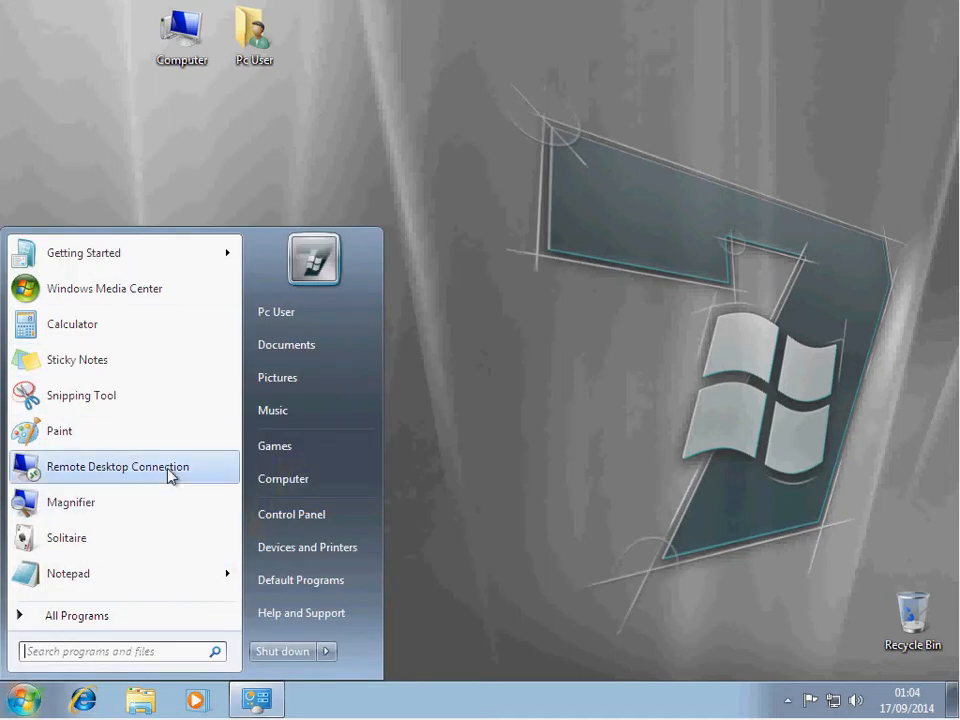
pyautogui.click(285, 342)
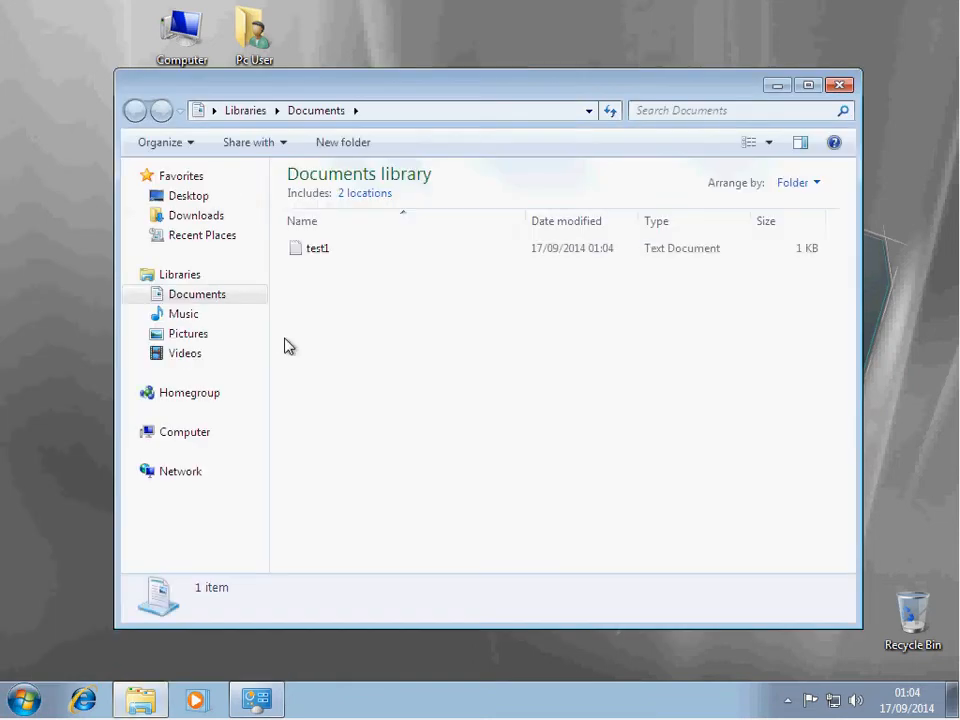
pyautogui.doubleClick(310, 251)
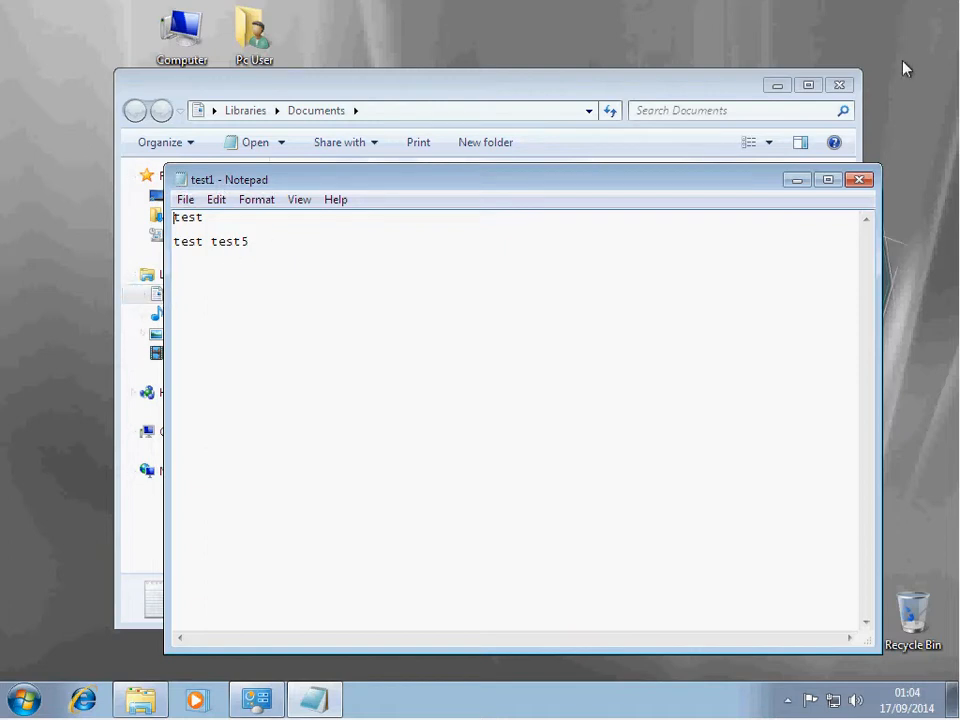
pyautogui.click(863, 182)
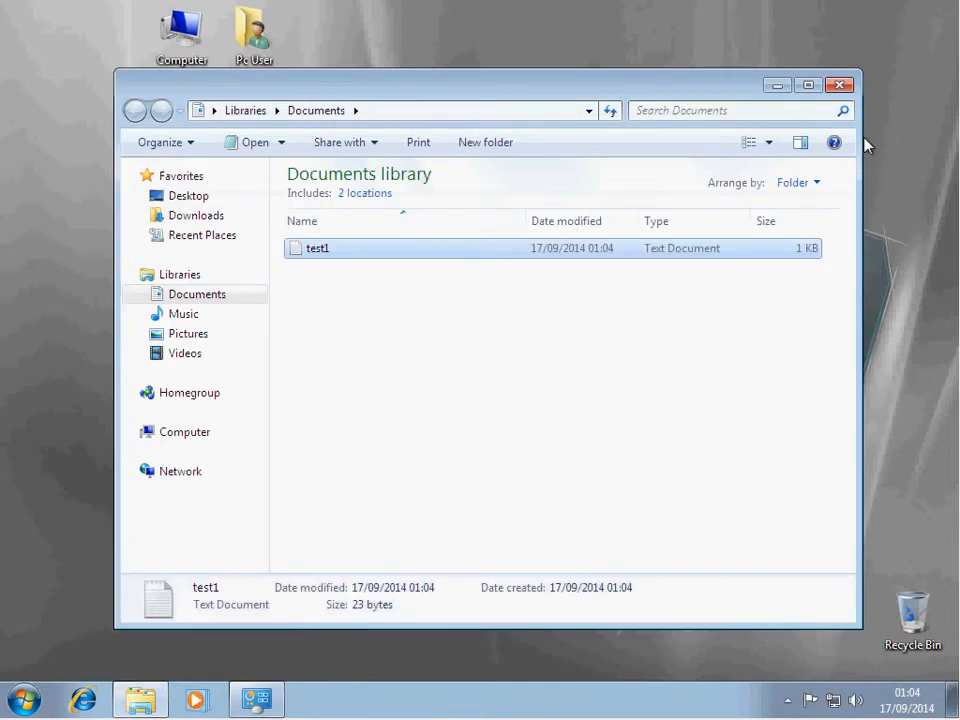
pyautogui.click(838, 86)
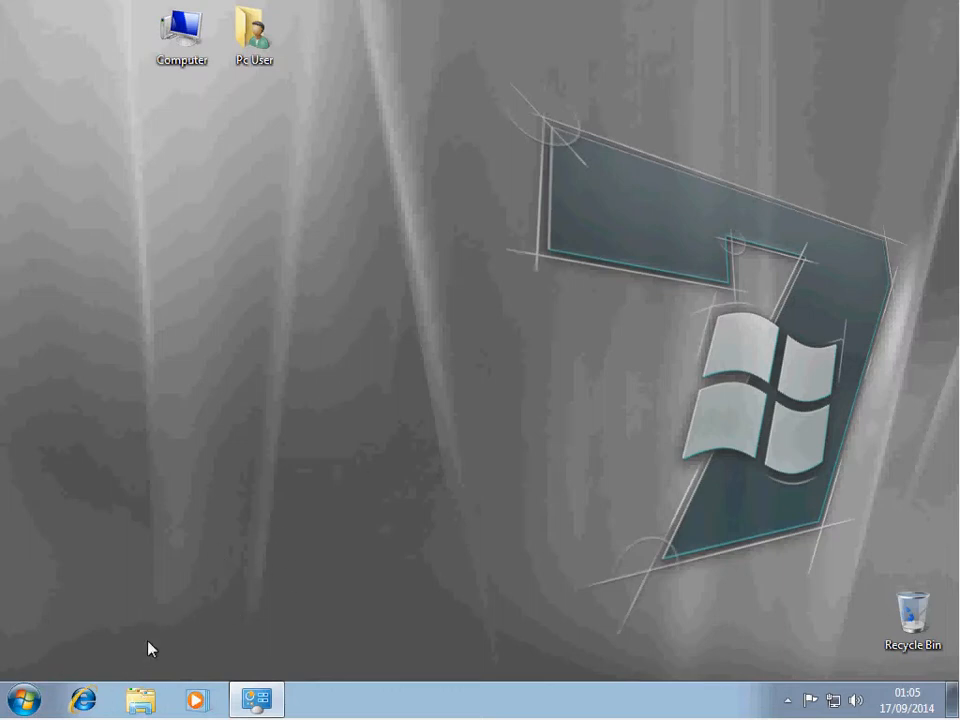
# - View the contents of the Documents library again and close its window
pyautogui.click(26, 697)
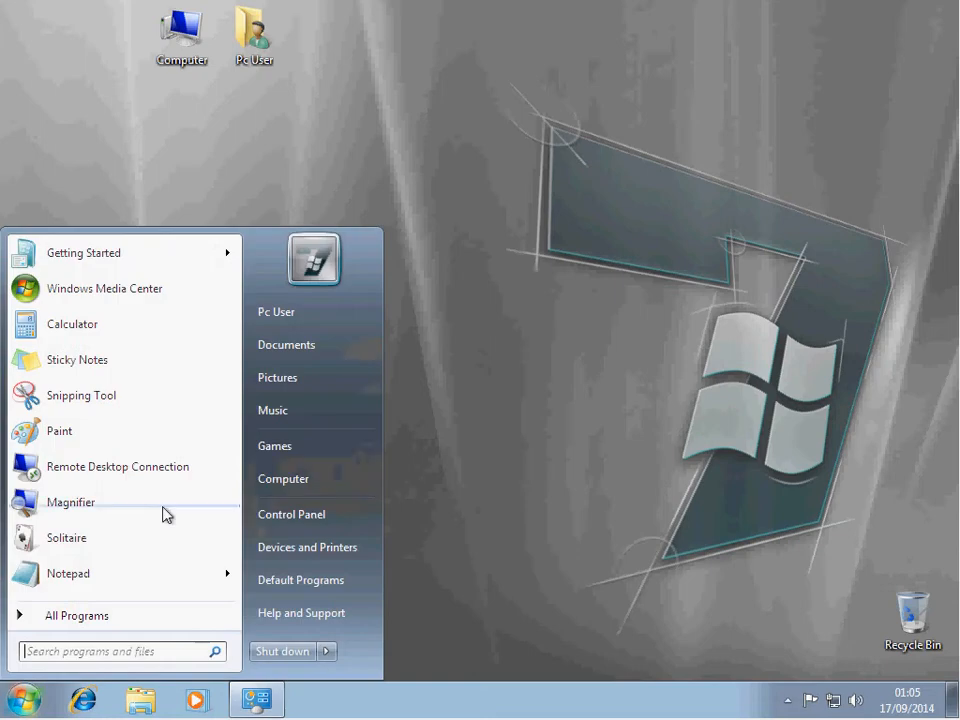
pyautogui.click(360, 344)
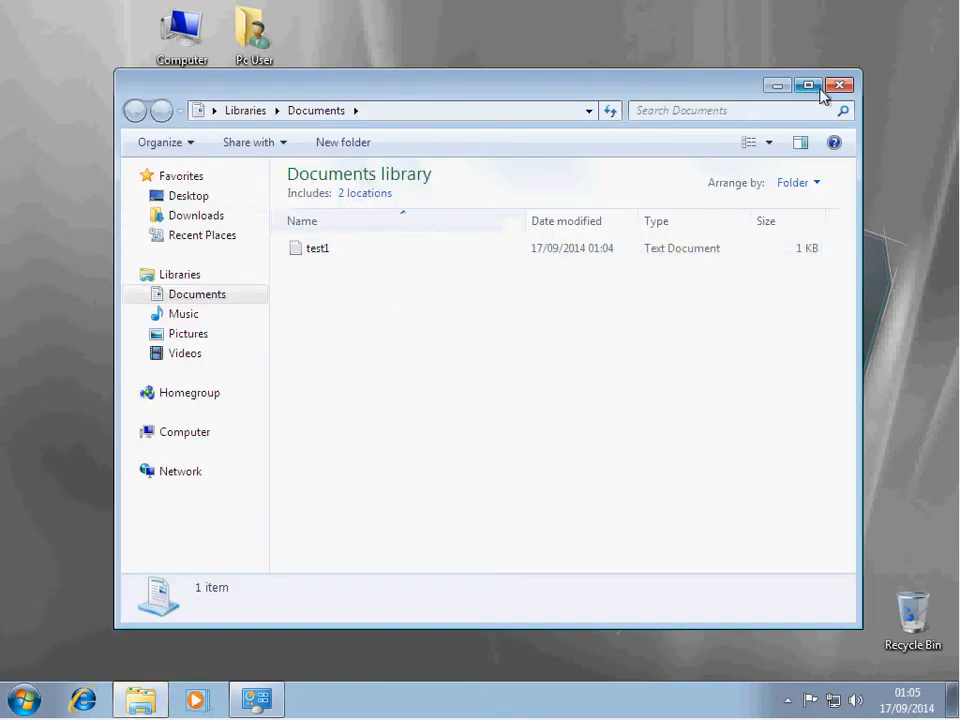
pyautogui.click(839, 85)
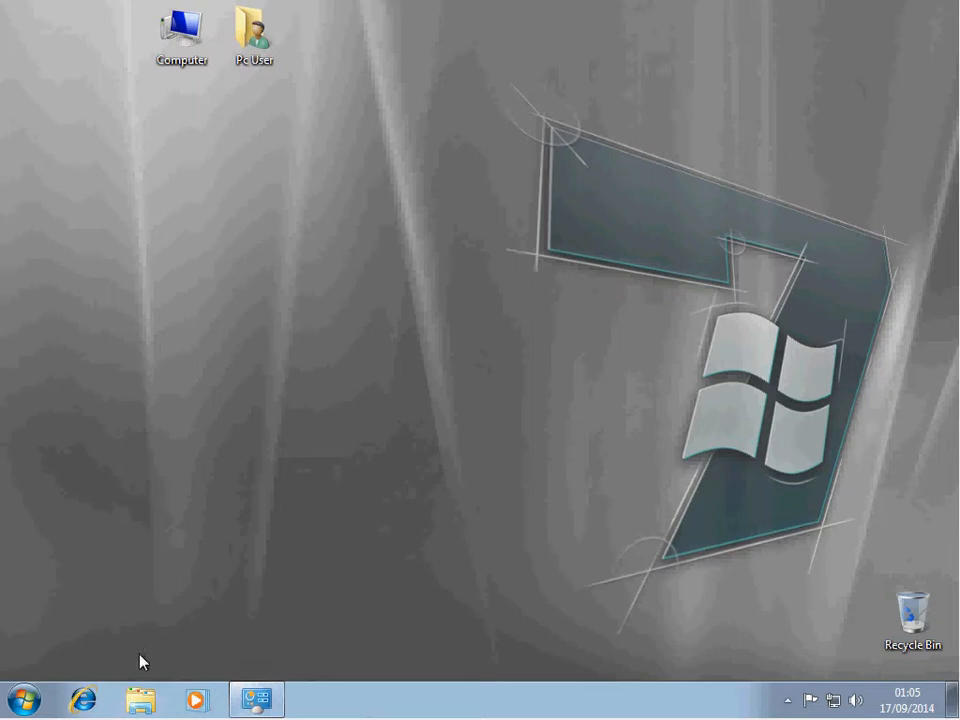
# - Show the Documents library in a Windows Explorer window and snap it to the left half of the screen
pyautogui.click(140, 706)
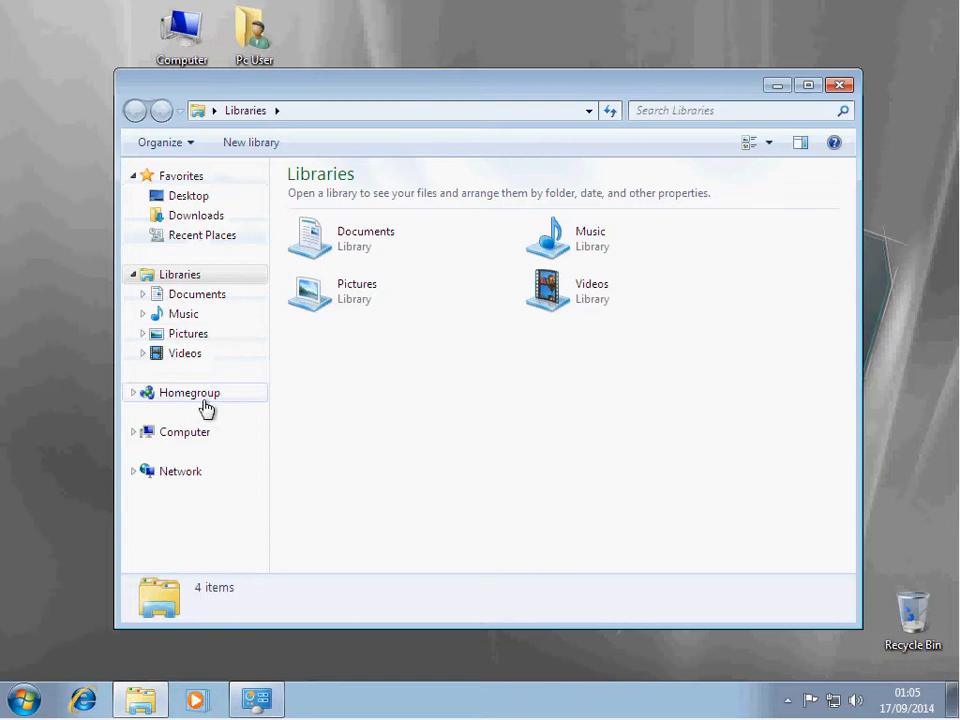
pyautogui.click(194, 300)
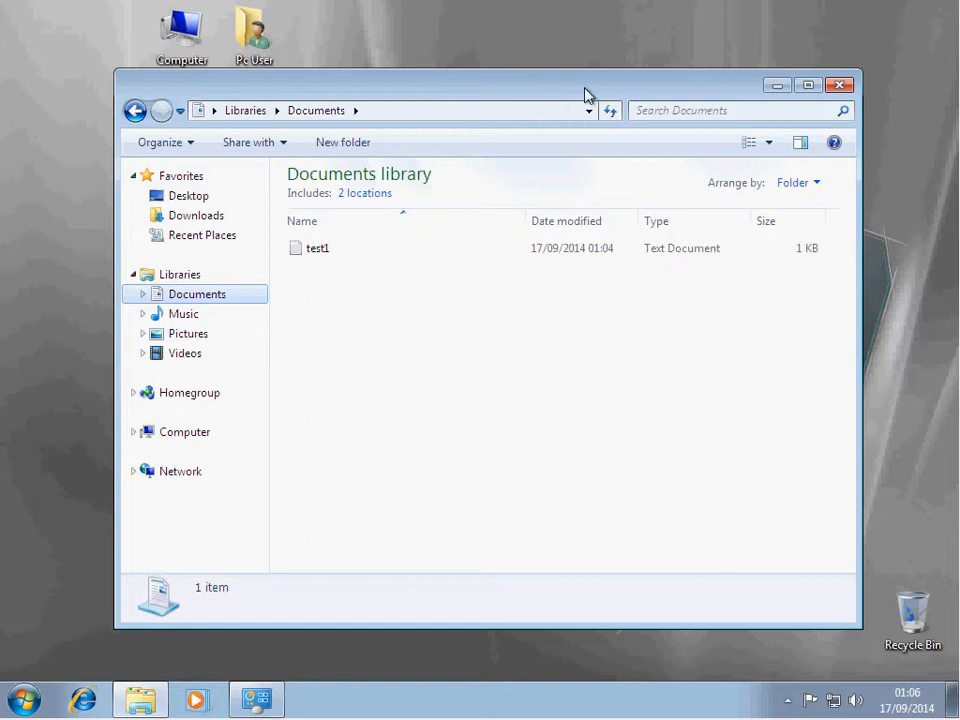
pyautogui.moveTo(604, 91); pyautogui.dragTo(4, 28)
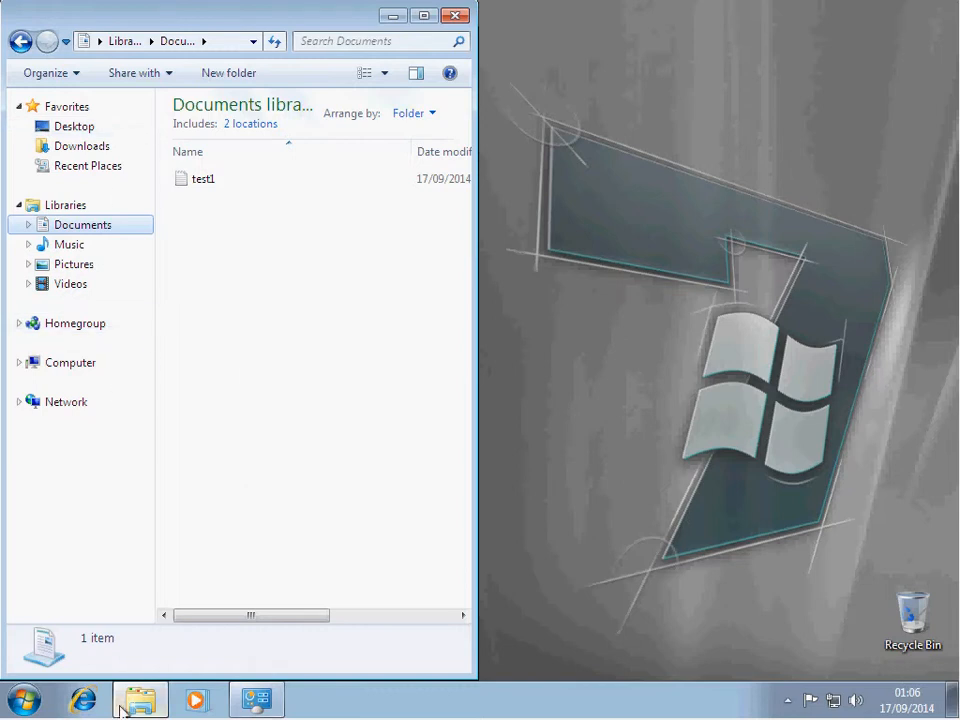
# - Open a second Windows Explorer window, snap it to the right half of the screen and show the Documents library in it
pyautogui.moveTo(122, 690)
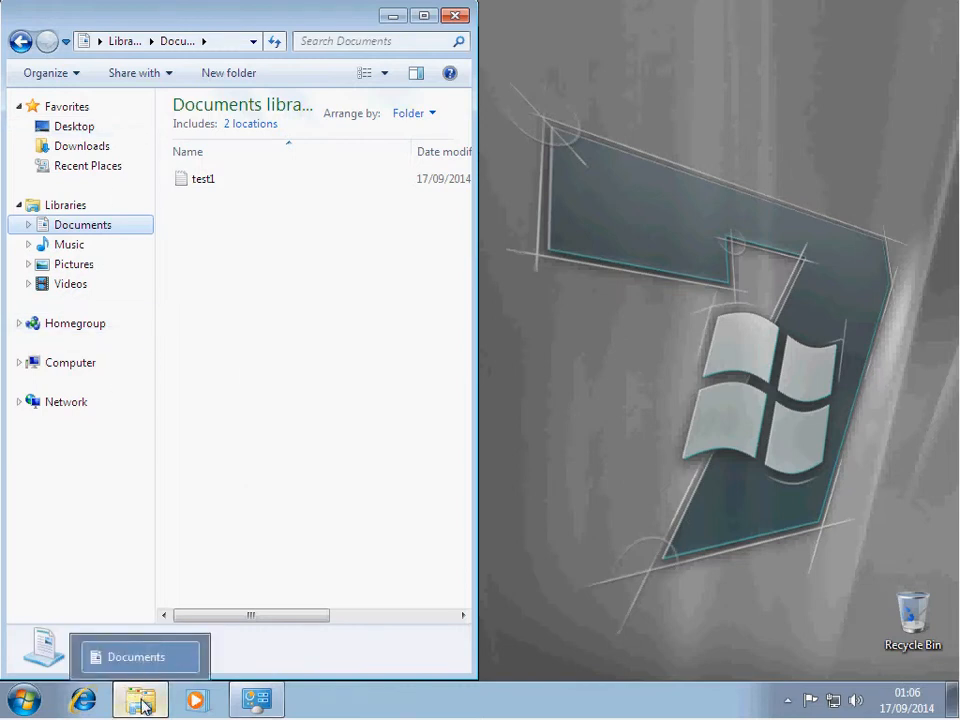
pyautogui.rightClick(142, 705)
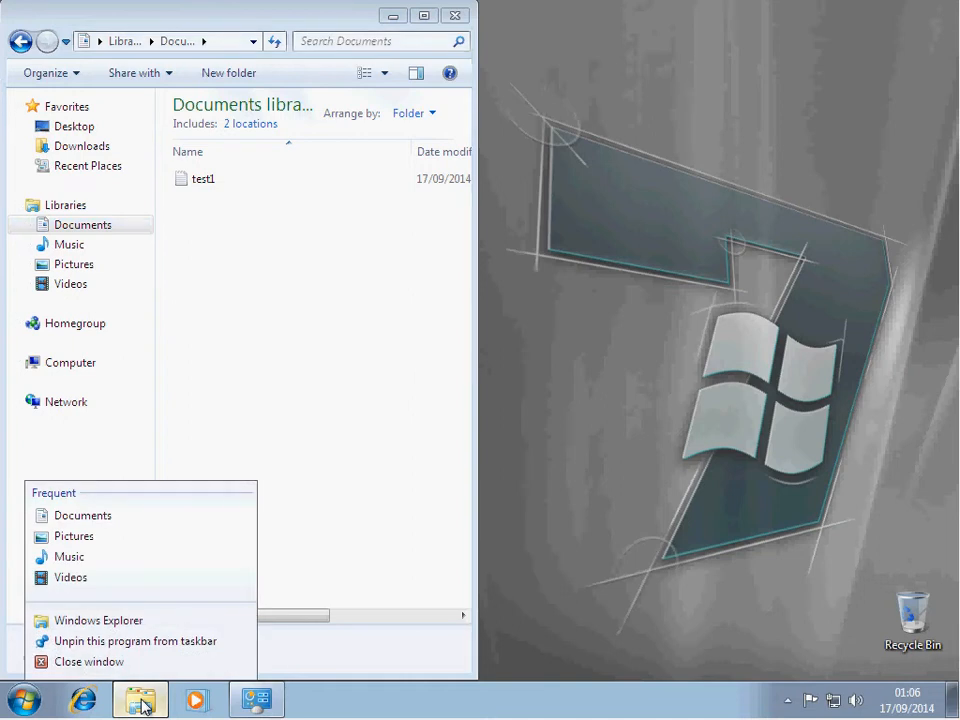
pyautogui.click(117, 624)
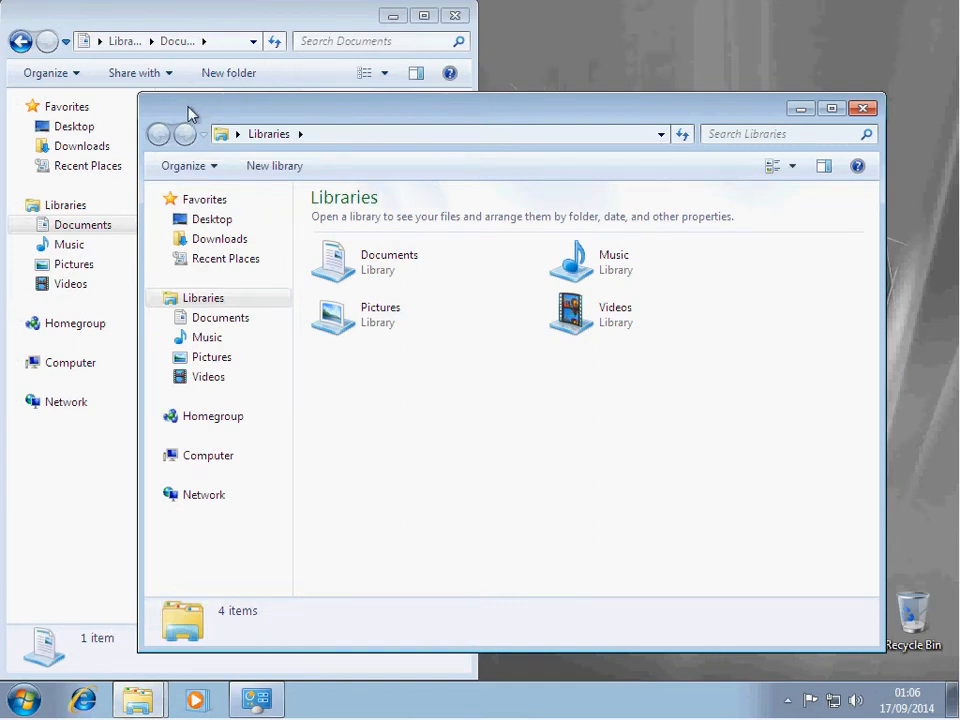
pyautogui.moveTo(190, 113); pyautogui.dragTo(958, 188)
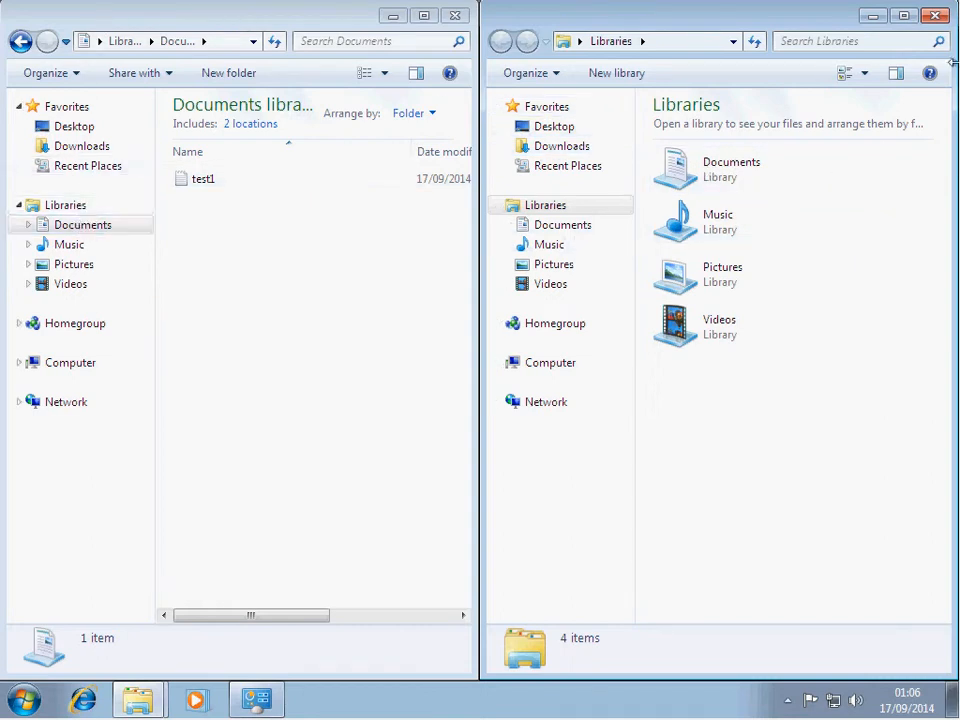
pyautogui.click(550, 233)
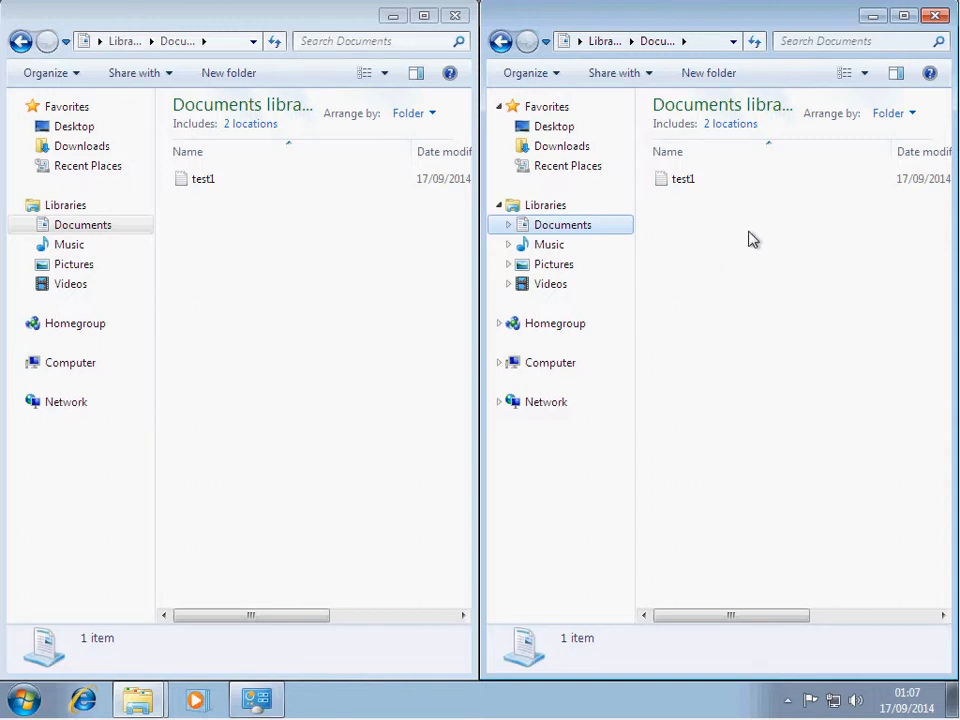
# - Create a new folder named folder1 in the Documents library using the second window
pyautogui.rightClick(757, 342)
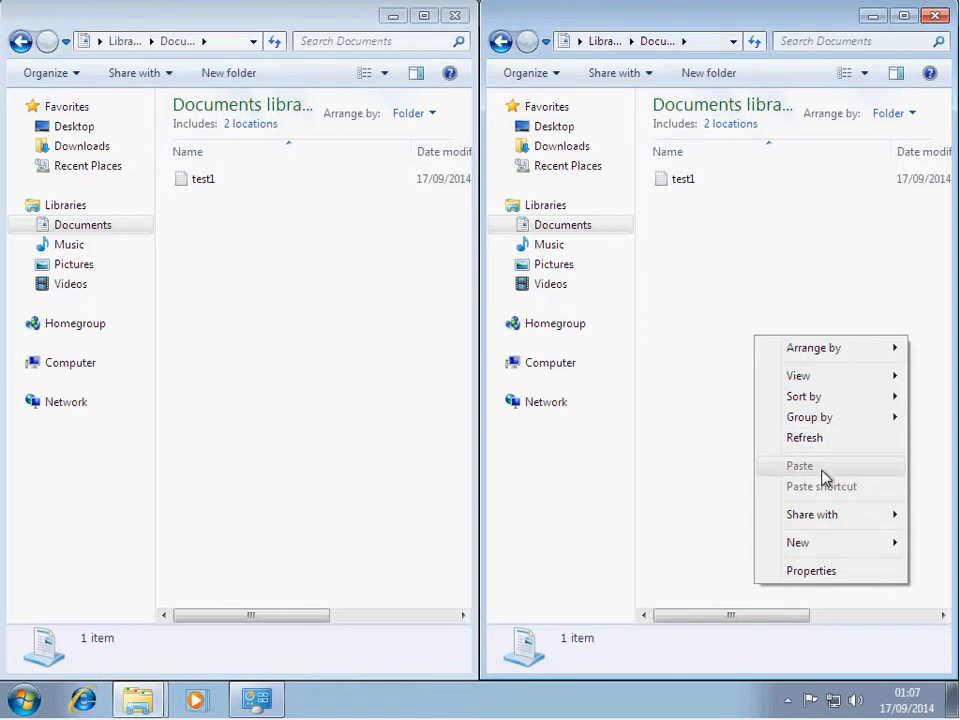
pyautogui.moveTo(829, 543)
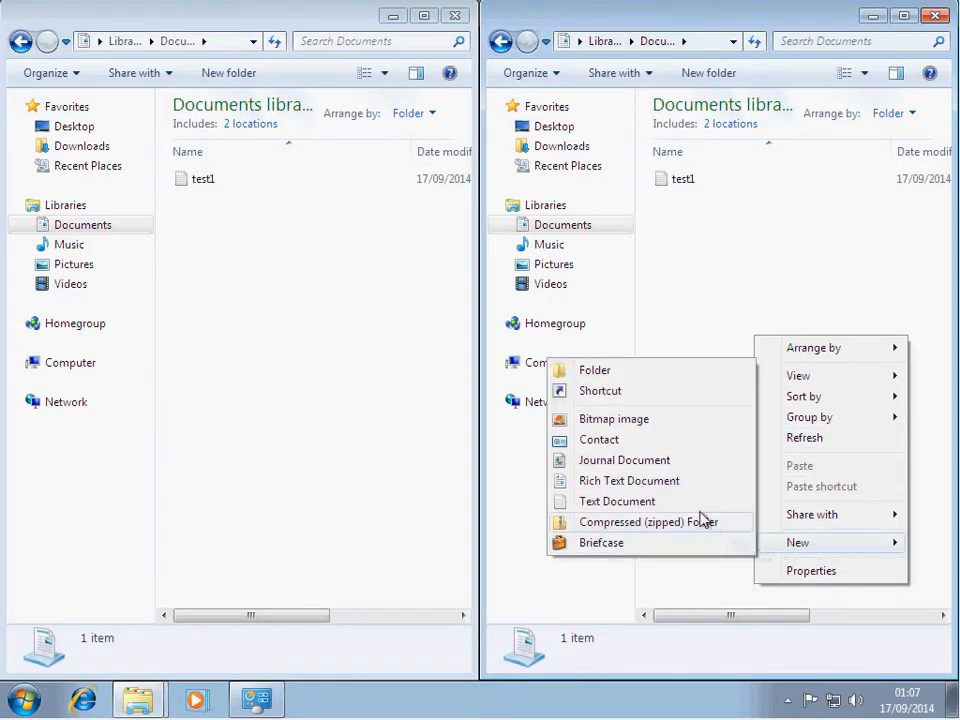
pyautogui.click(632, 377)
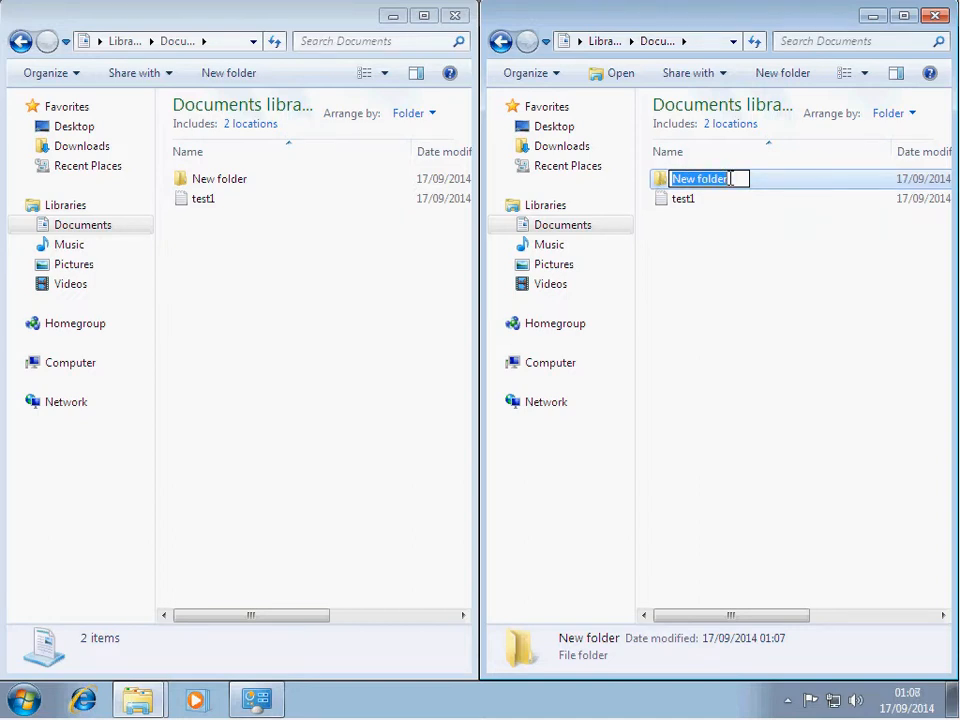
pyautogui.write('fold')
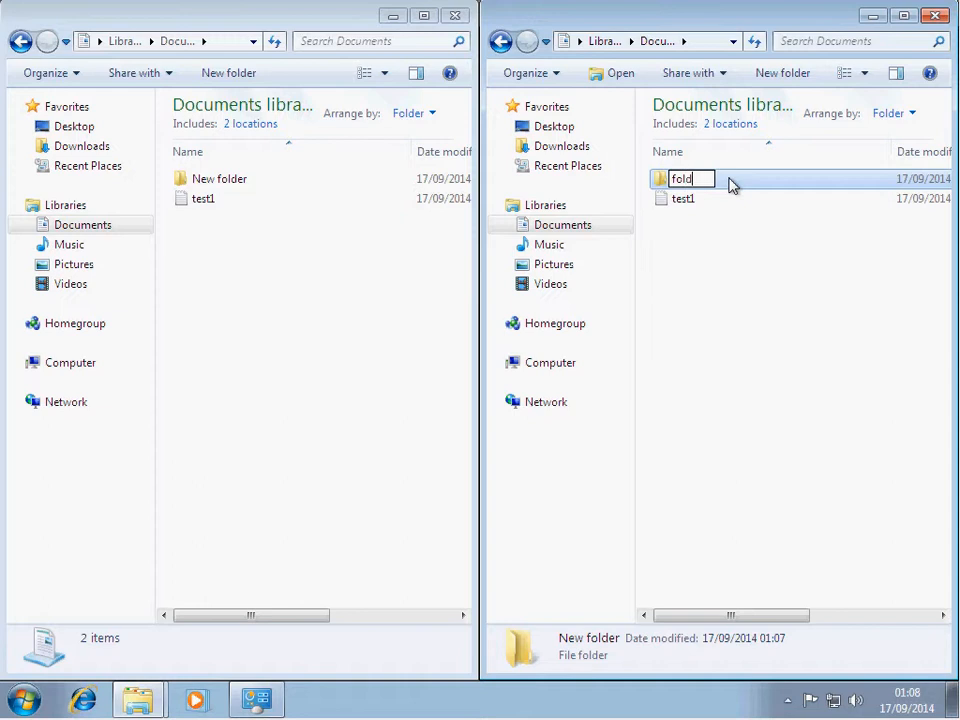
pyautogui.write('er1')
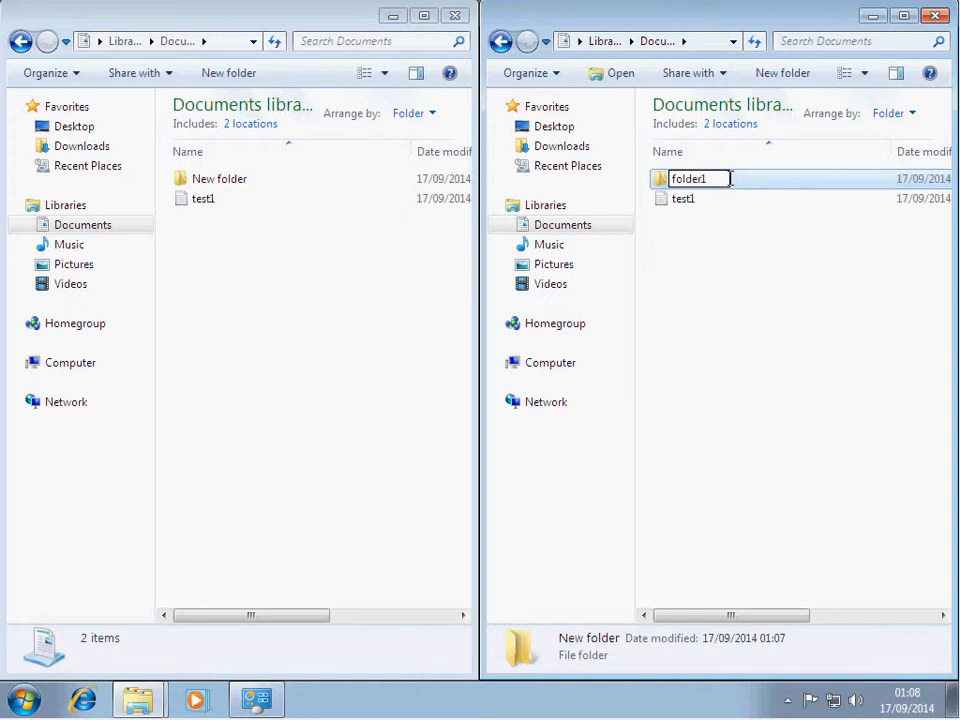
pyautogui.press('Return')
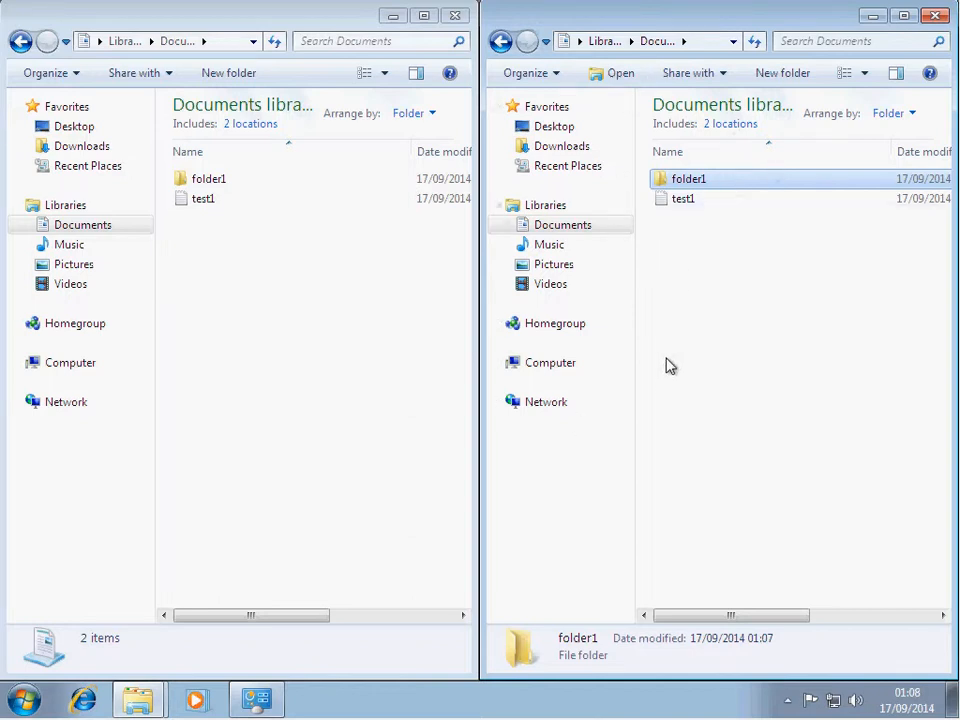
# - Open folder1 in the second Explorer window and copy test1 from the Documents library into it
pyautogui.doubleClick(688, 179)
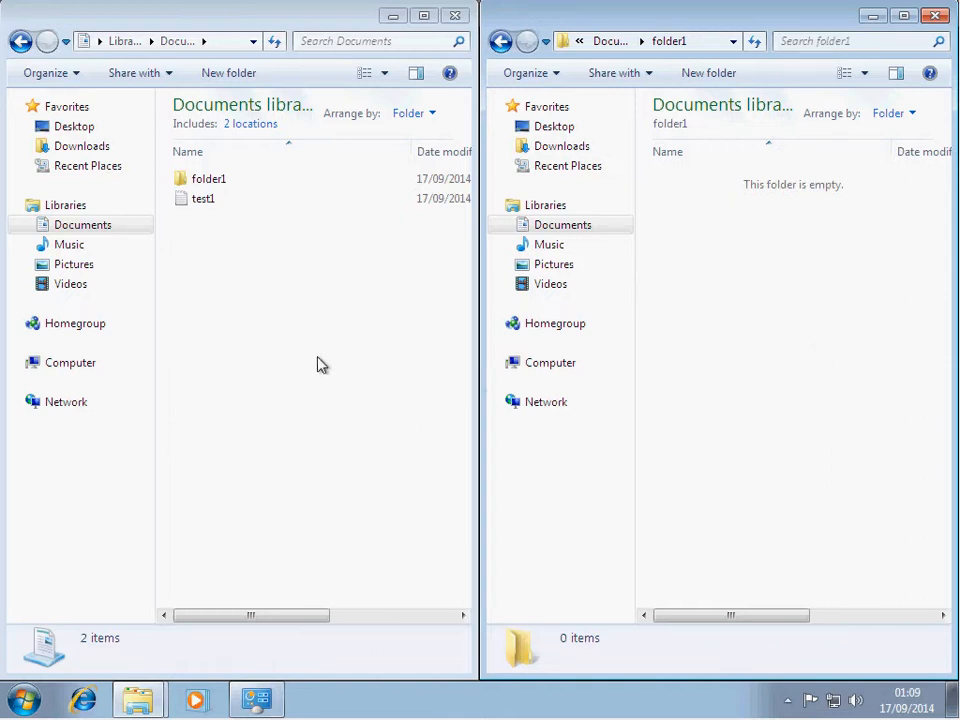
pyautogui.click(185, 205)
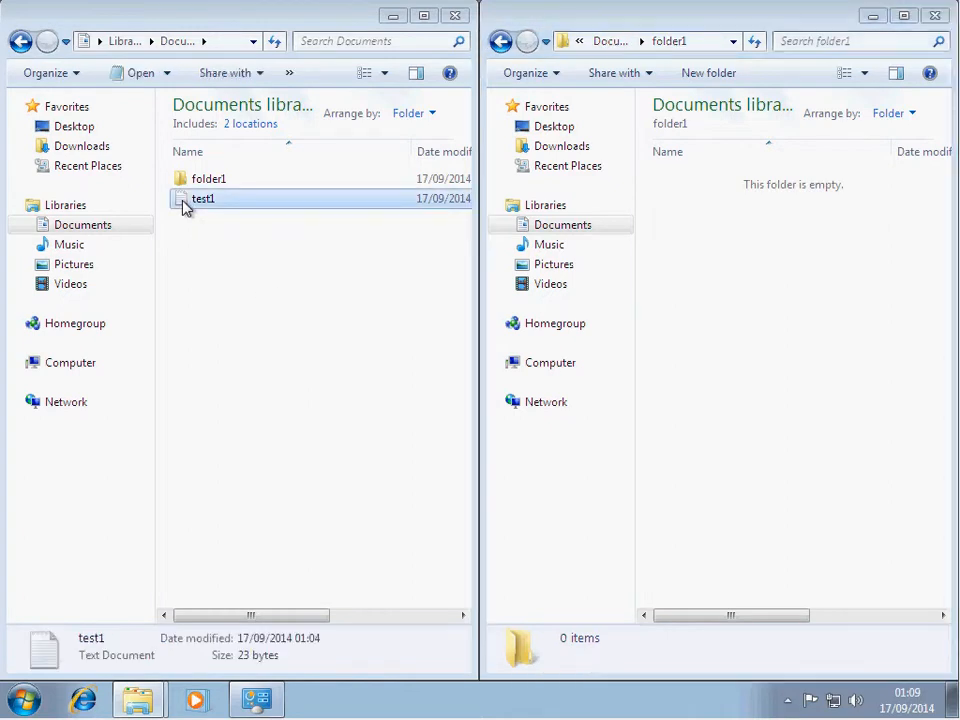
pyautogui.moveTo(185, 205); pyautogui.dragTo(450, 285)
pyautogui.moveTo(612, 338); pyautogui.dragTo(787, 340)
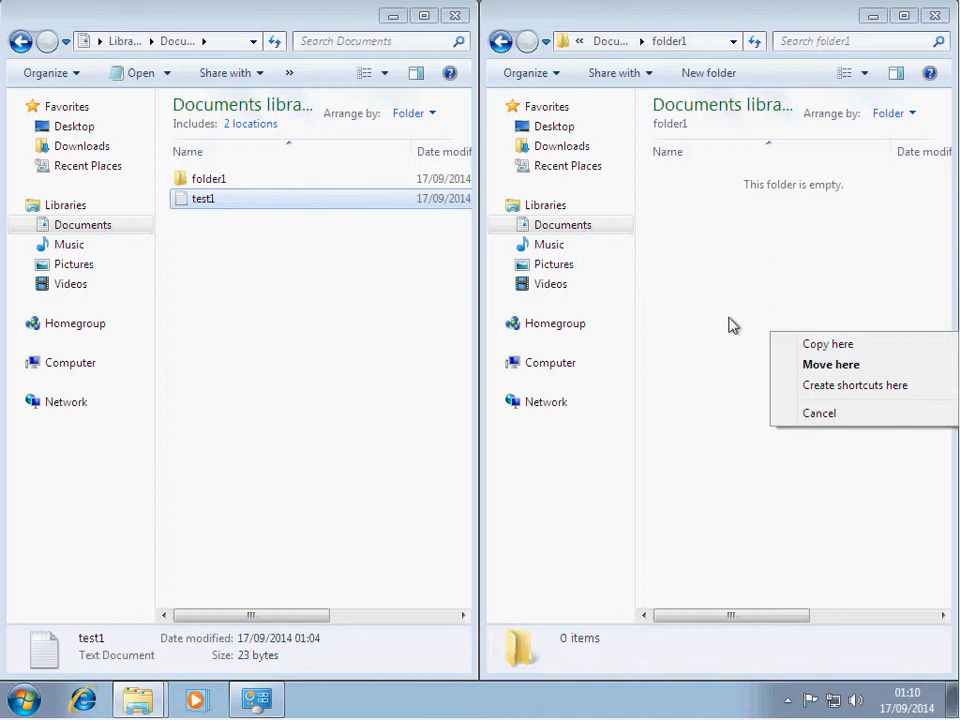
pyautogui.click(830, 345)
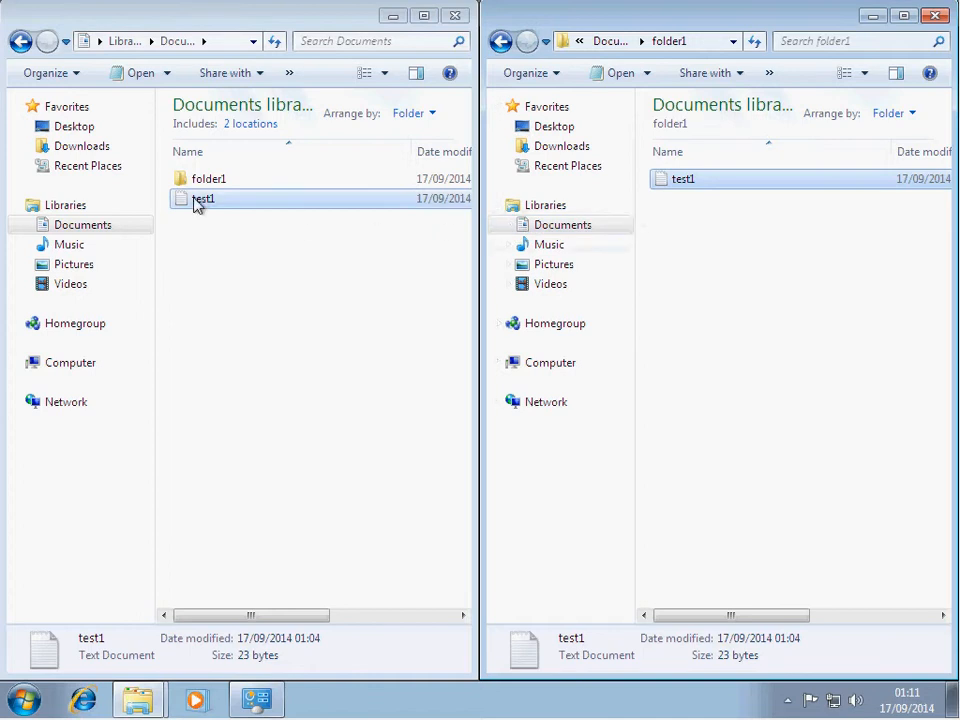
# - Compare the details of the original test1 with its copy in folder1, and view the copy's text in Notepad
pyautogui.moveTo(313, 627); pyautogui.dragTo(442, 634)
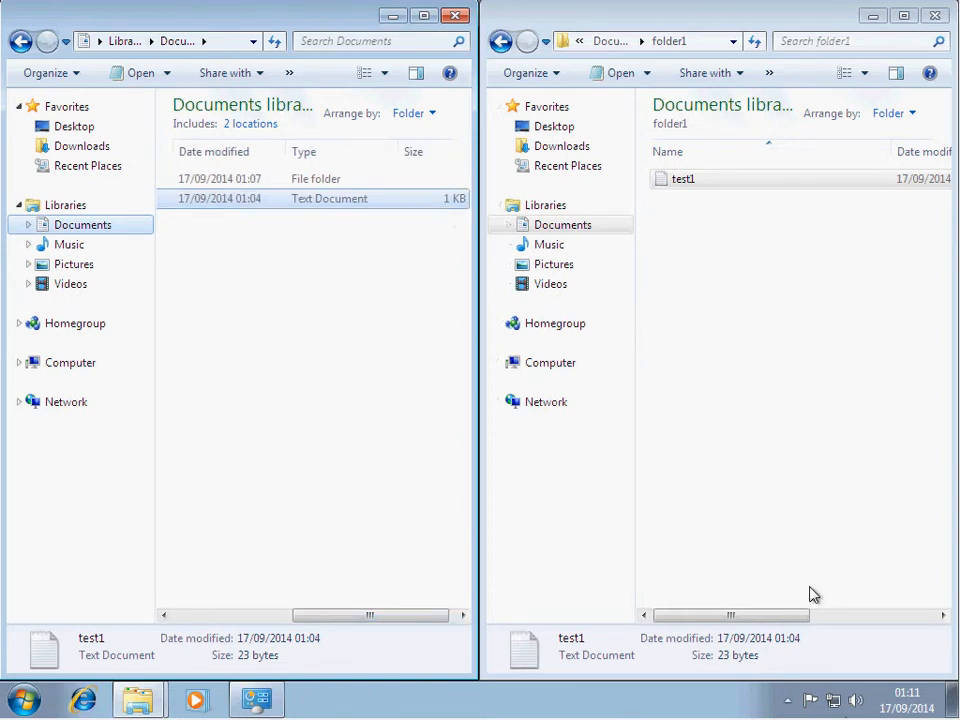
pyautogui.moveTo(800, 614)
pyautogui.mouseDown()
pyautogui.moveTo(846, 609)
pyautogui.moveTo(928, 622)
pyautogui.moveTo(785, 613)
pyautogui.mouseUp()
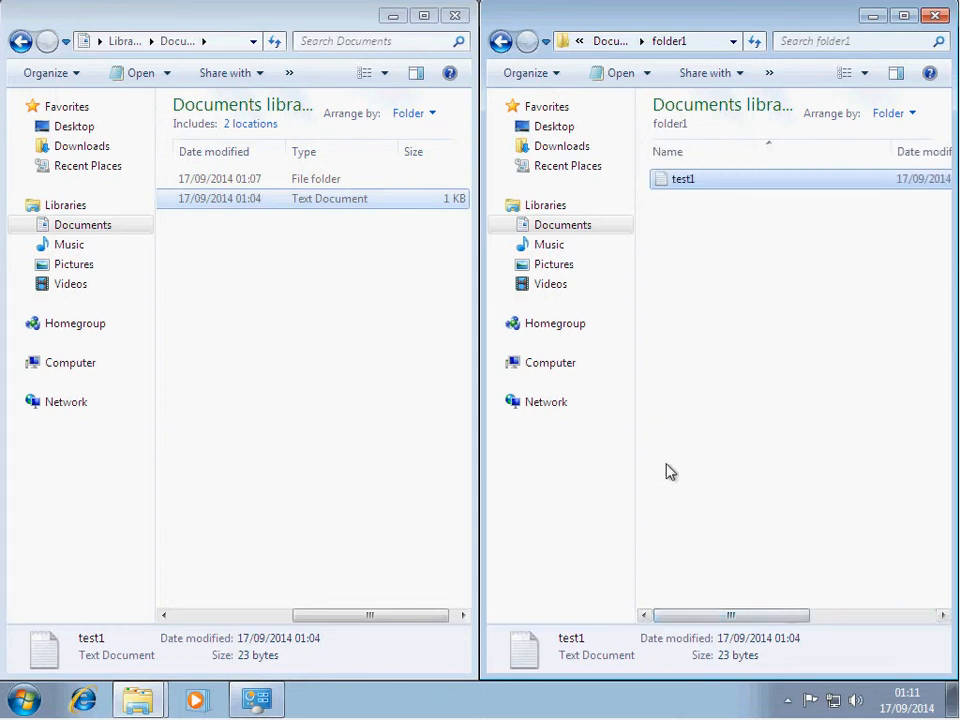
pyautogui.doubleClick(661, 189)
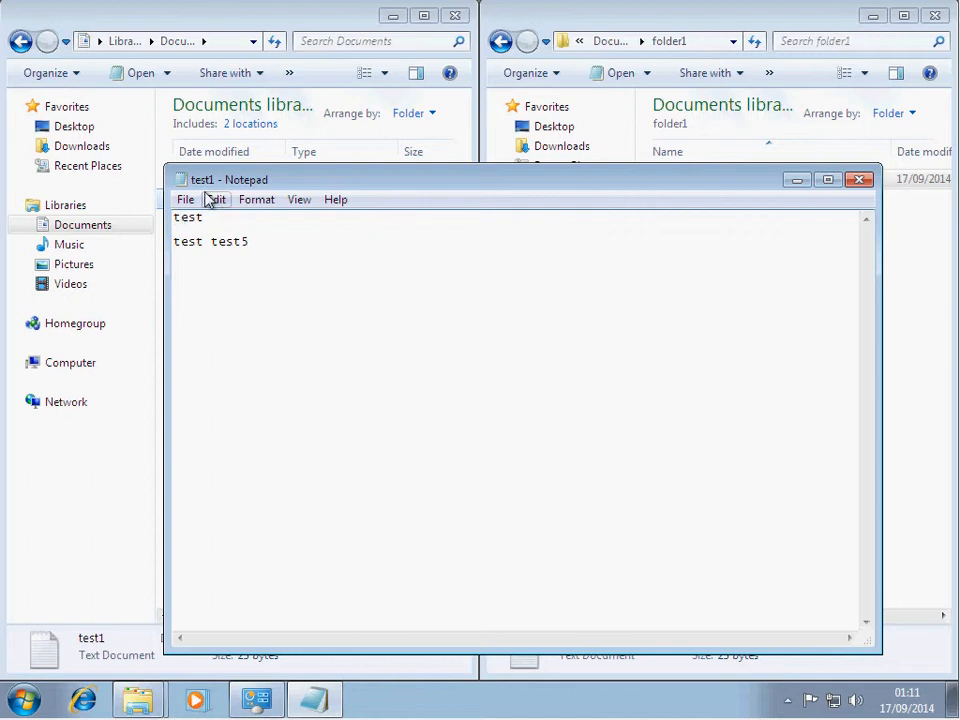
pyautogui.click(866, 184)
pyautogui.moveTo(389, 616); pyautogui.dragTo(251, 606)
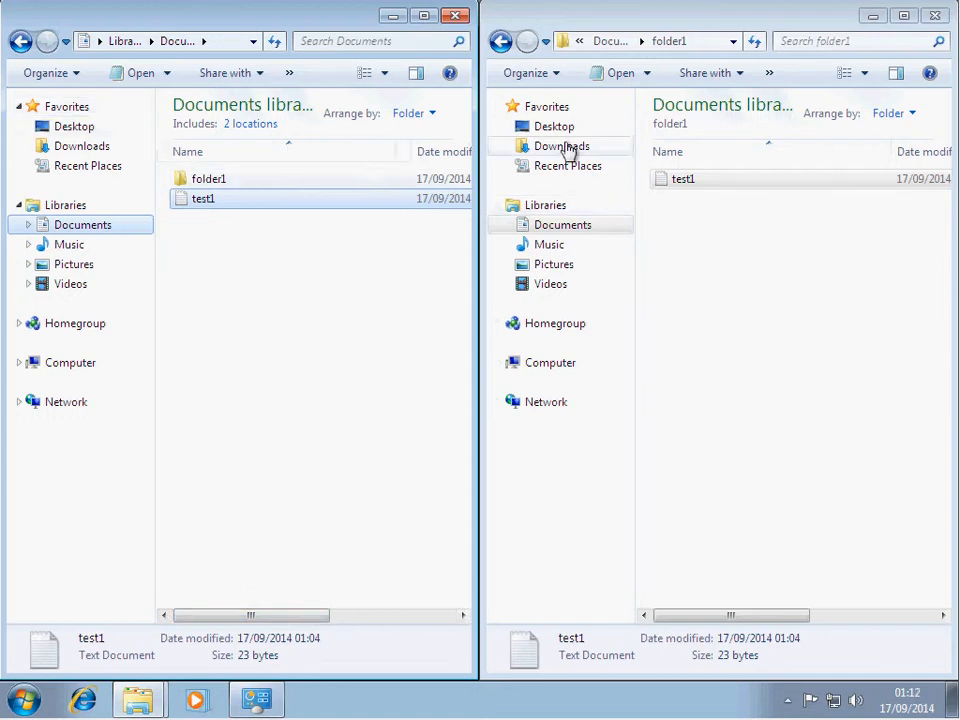
# - Show folder1 in the first window as well and delete the test1 copy from it to the Recycle Bin
pyautogui.click(181, 181)
pyautogui.doubleClick(181, 181)
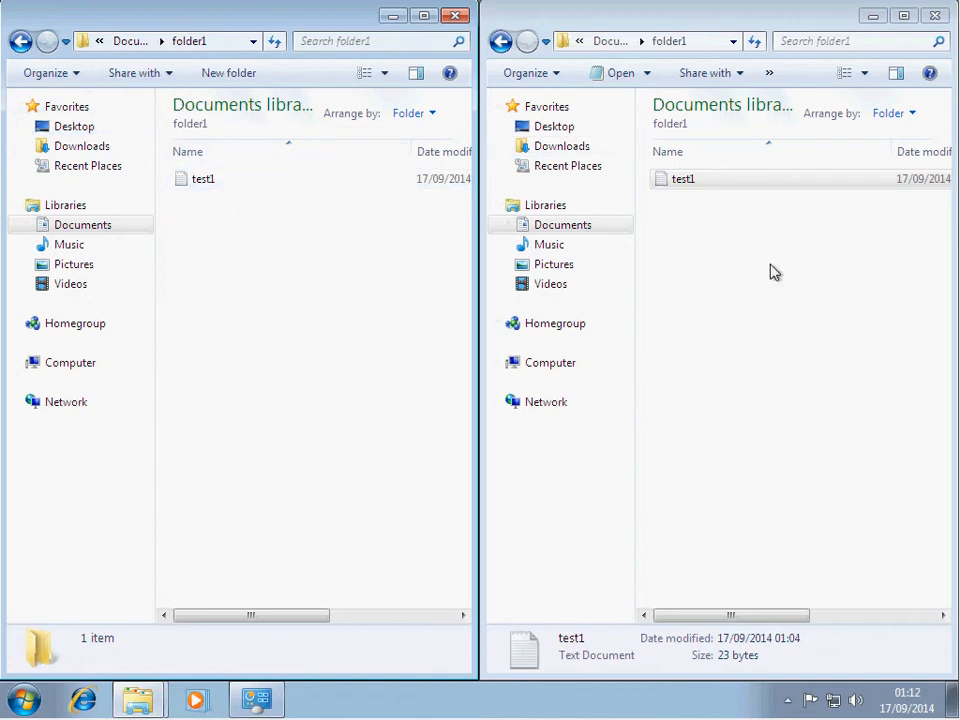
pyautogui.rightClick(683, 183)
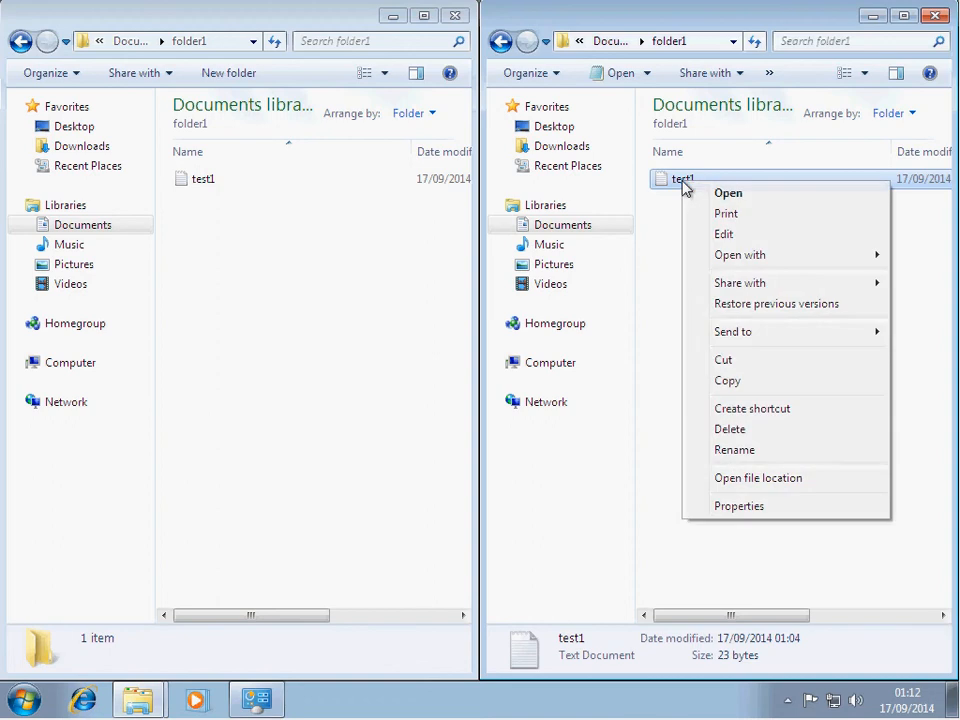
pyautogui.click(720, 430)
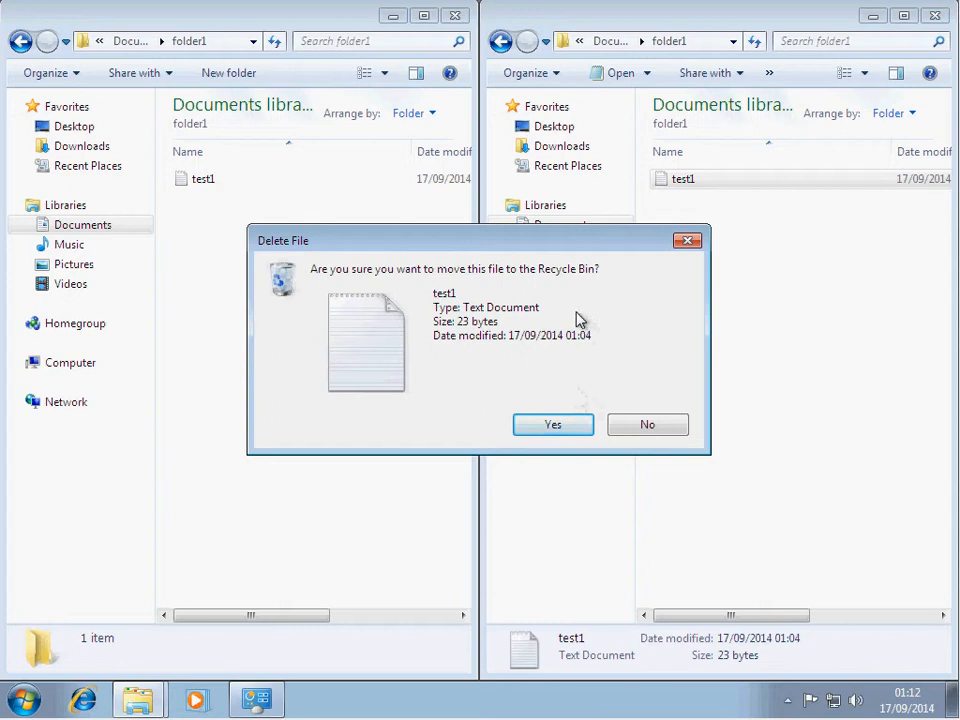
pyautogui.click(551, 427)
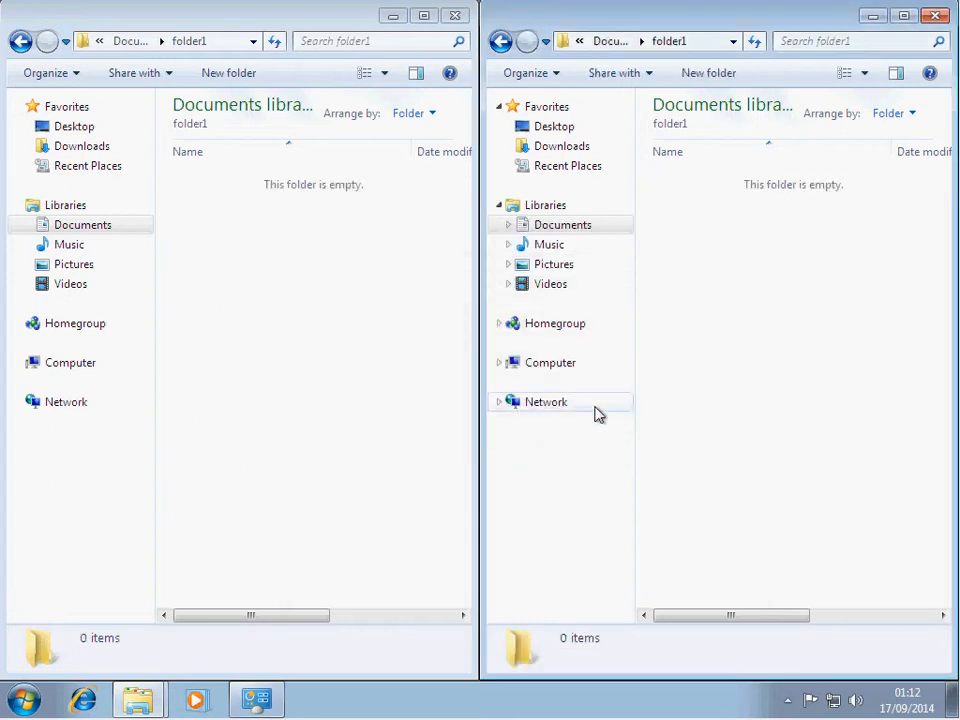
# - Move test1 from the Documents library into folder1 and check folder1's contents from the first window
pyautogui.click(21, 43)
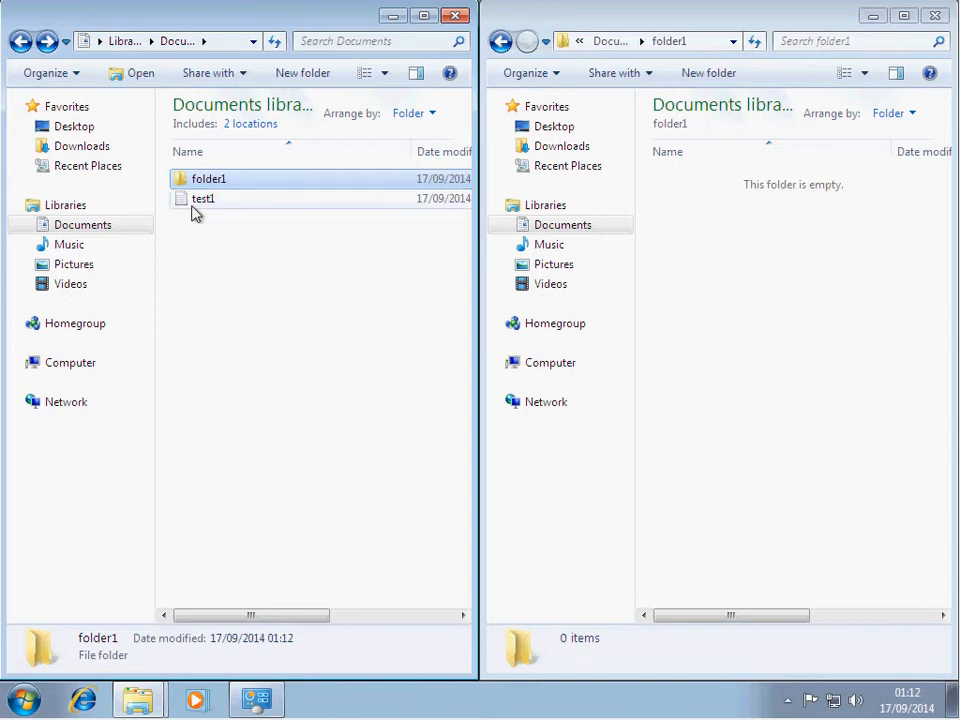
pyautogui.moveTo(195, 208); pyautogui.dragTo(771, 337)
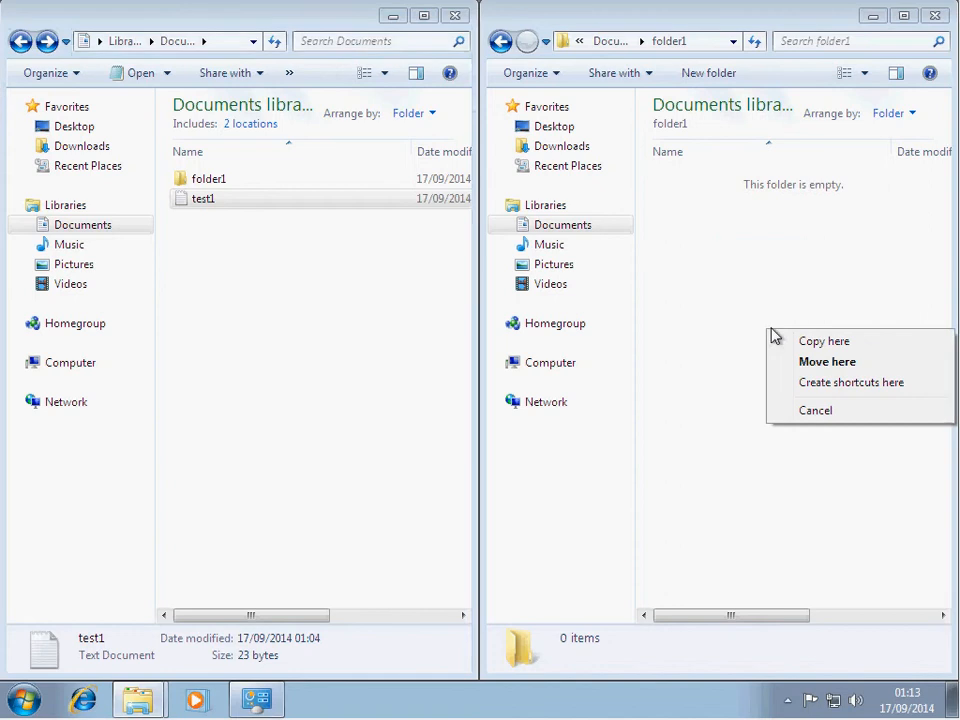
pyautogui.click(848, 371)
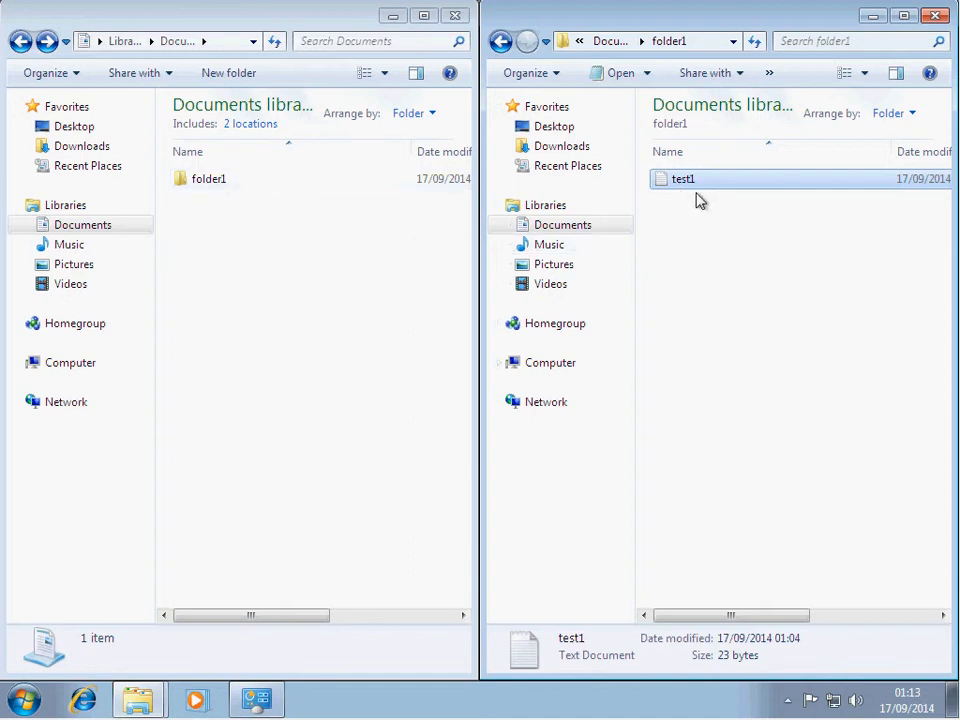
pyautogui.doubleClick(196, 186)
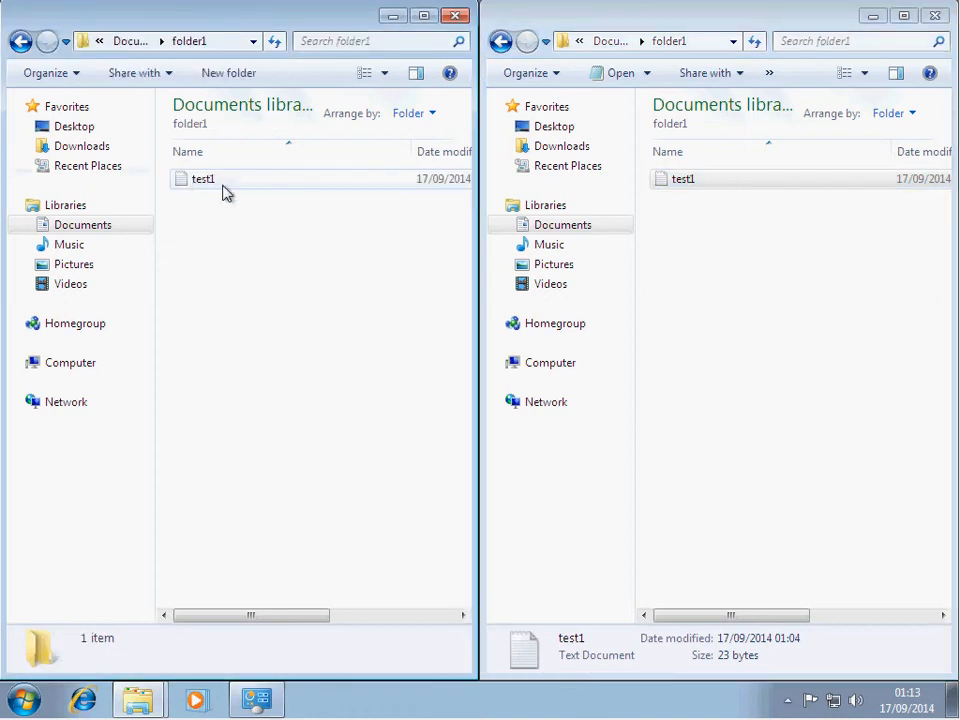
pyautogui.click(20, 44)
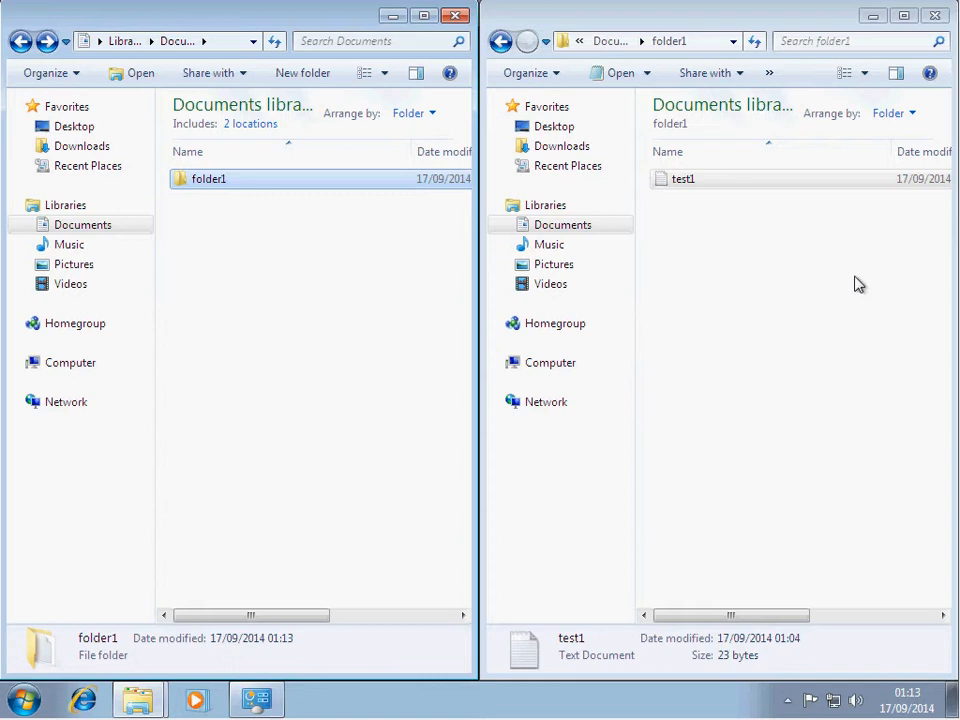
# - Move test1 from folder1 back to the Documents library
pyautogui.click(665, 187)
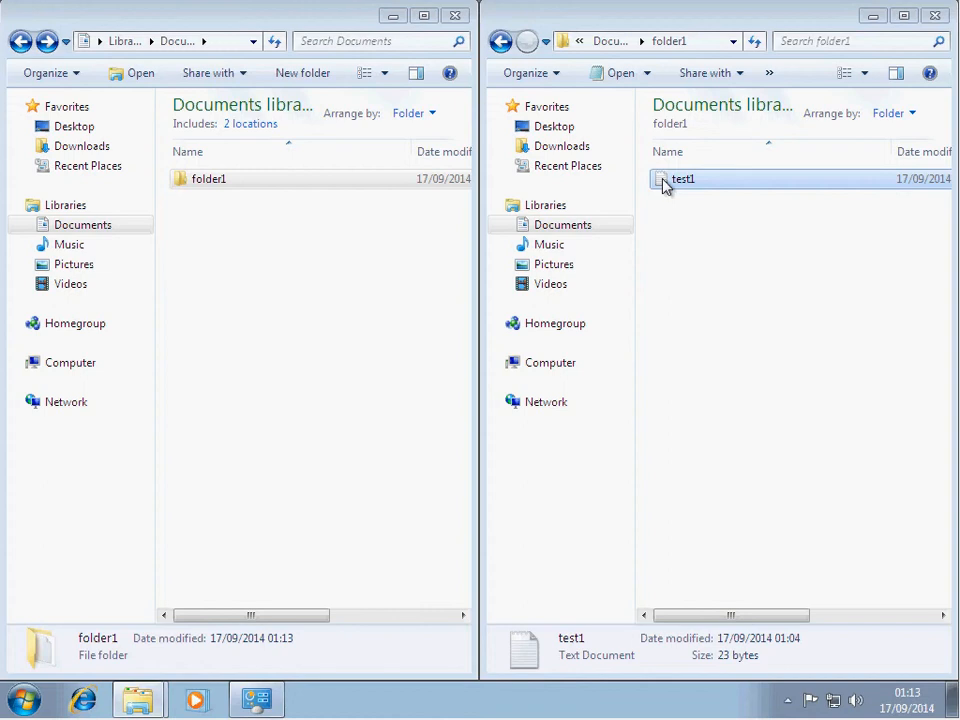
pyautogui.moveTo(665, 187); pyautogui.dragTo(251, 319)
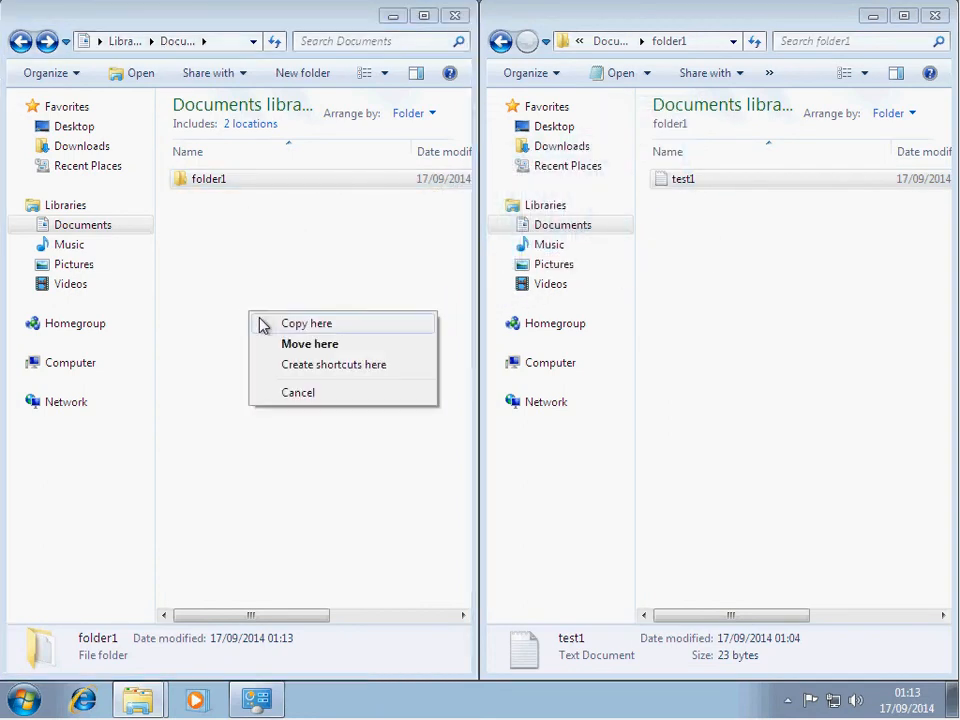
pyautogui.click(276, 345)
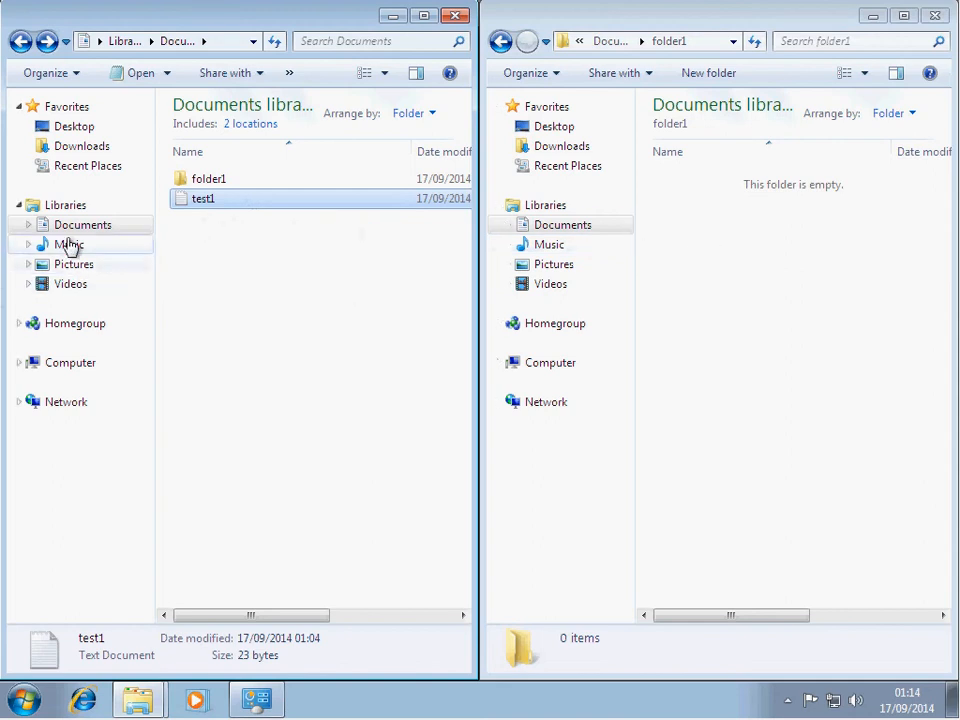
# - Create a shortcut to test1 in folder1 and check folder1's contents from the first window
pyautogui.moveTo(190, 205); pyautogui.dragTo(812, 366)
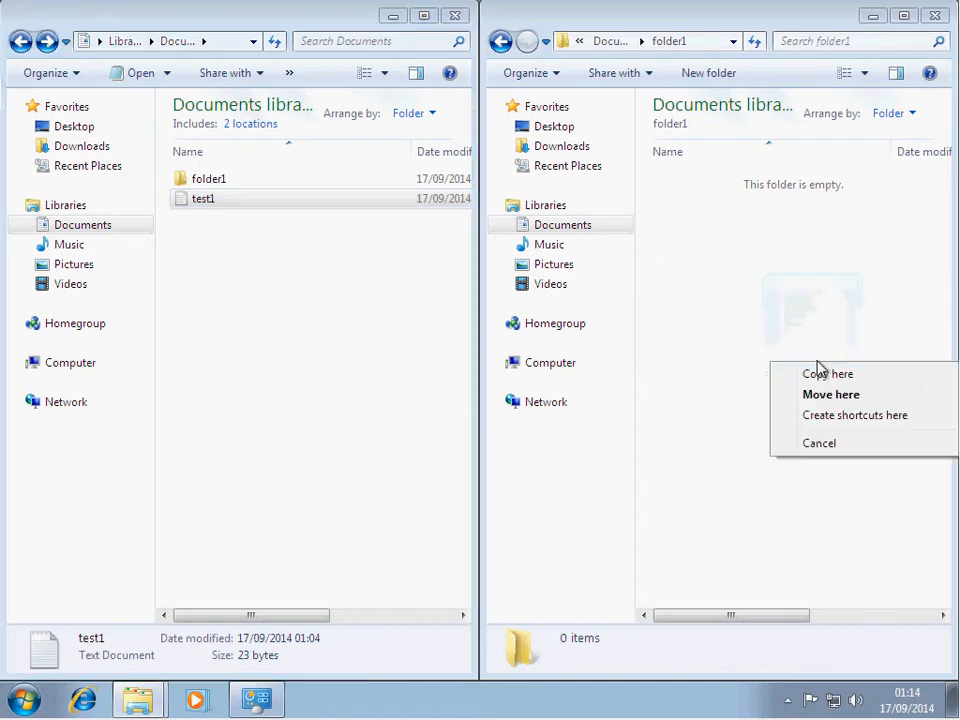
pyautogui.click(830, 424)
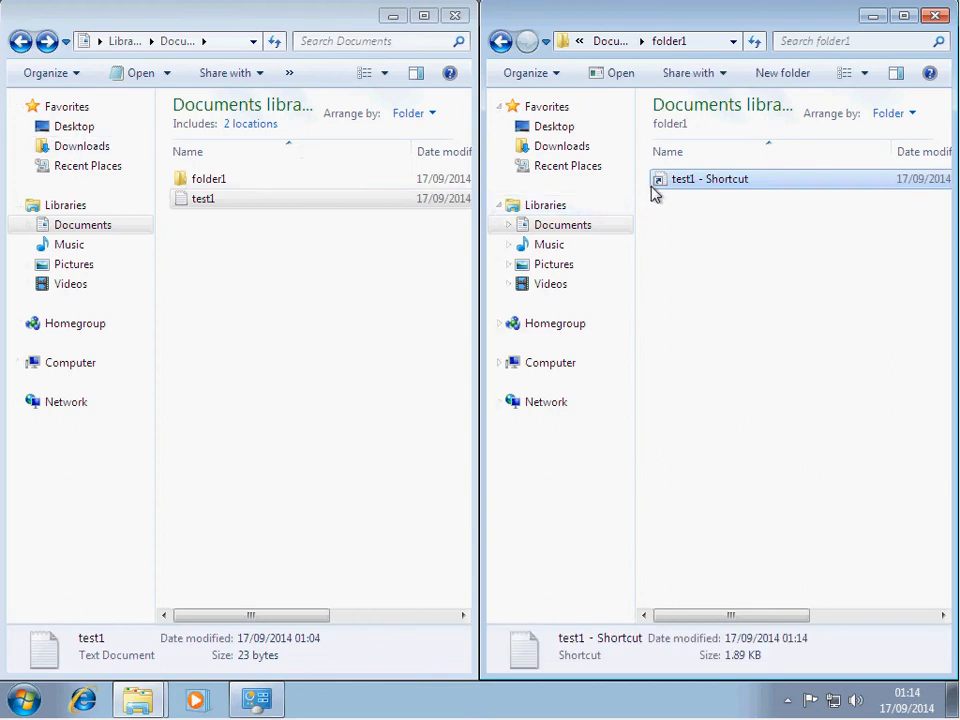
pyautogui.moveTo(659, 191)
pyautogui.click(262, 205)
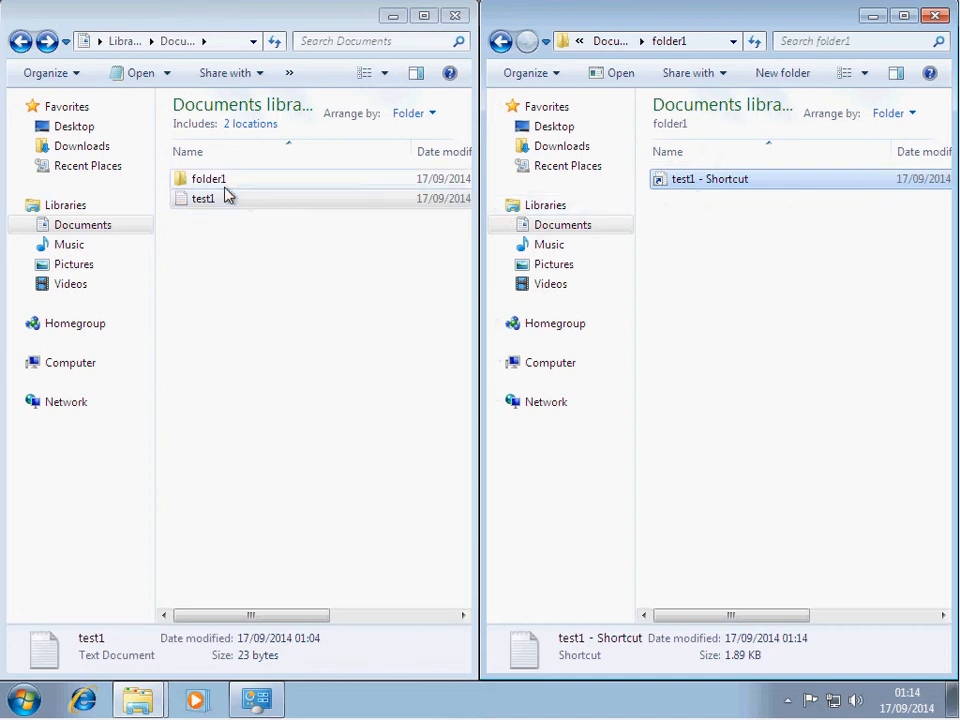
pyautogui.doubleClick(208, 180)
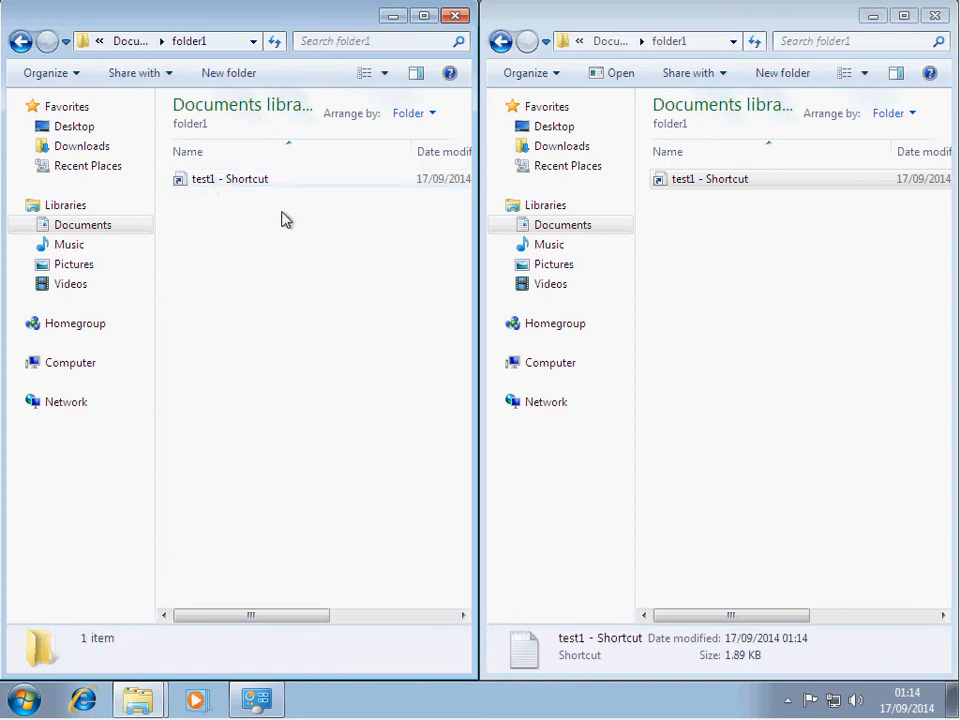
pyautogui.click(18, 43)
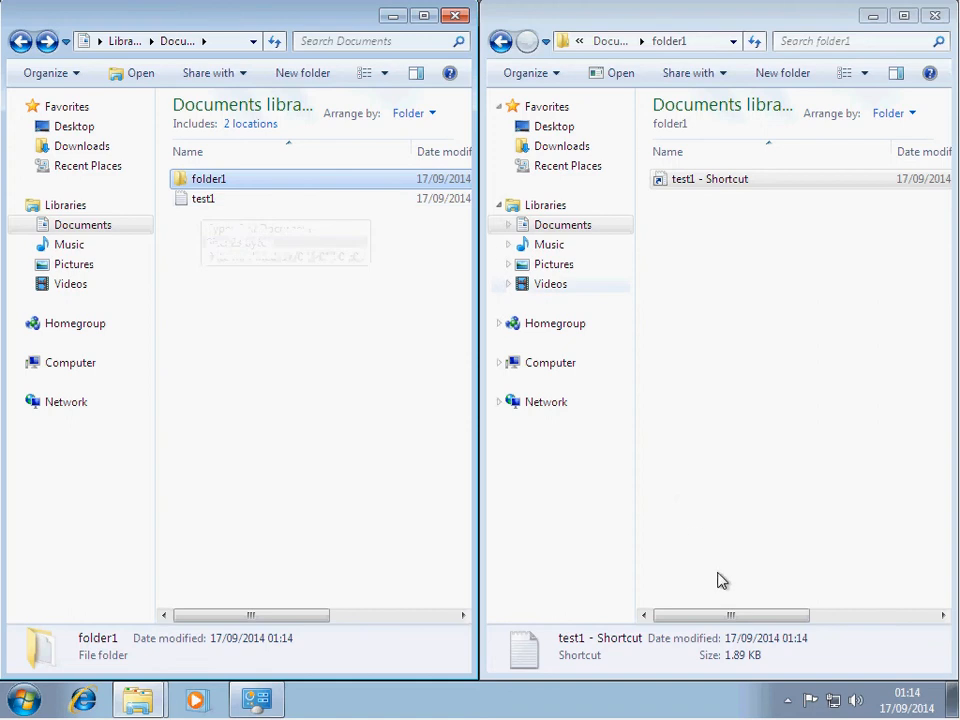
# - Compare the date, type and size details of the shortcut in folder1 with those of the Documents library items
pyautogui.moveTo(729, 616)
pyautogui.mouseDown()
pyautogui.moveTo(778, 621)
pyautogui.moveTo(744, 619)
pyautogui.mouseUp()
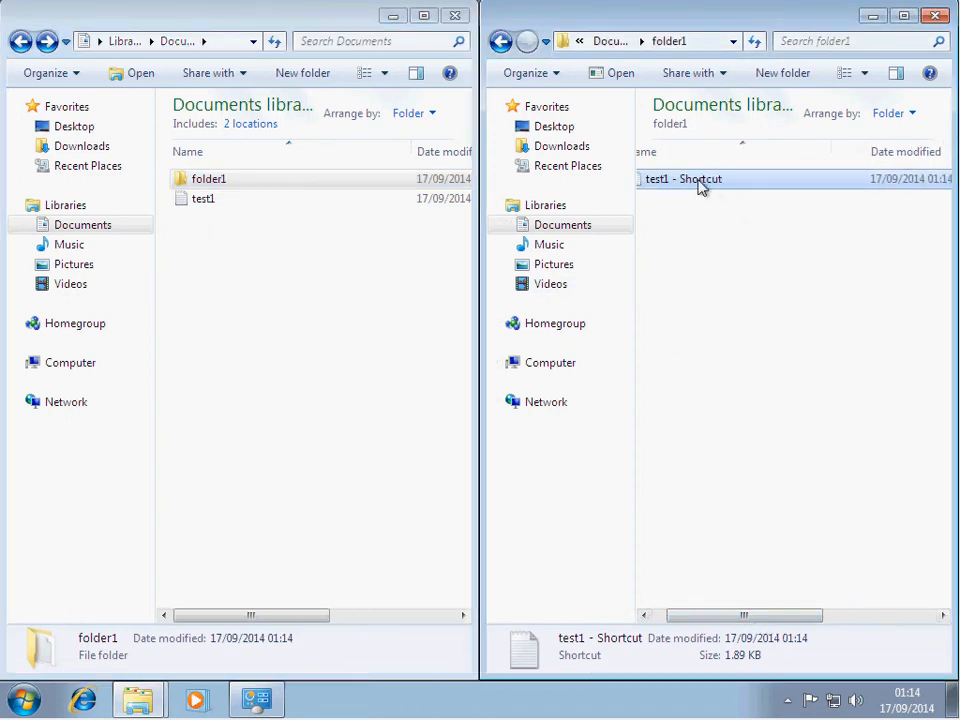
pyautogui.moveTo(709, 618); pyautogui.dragTo(818, 636)
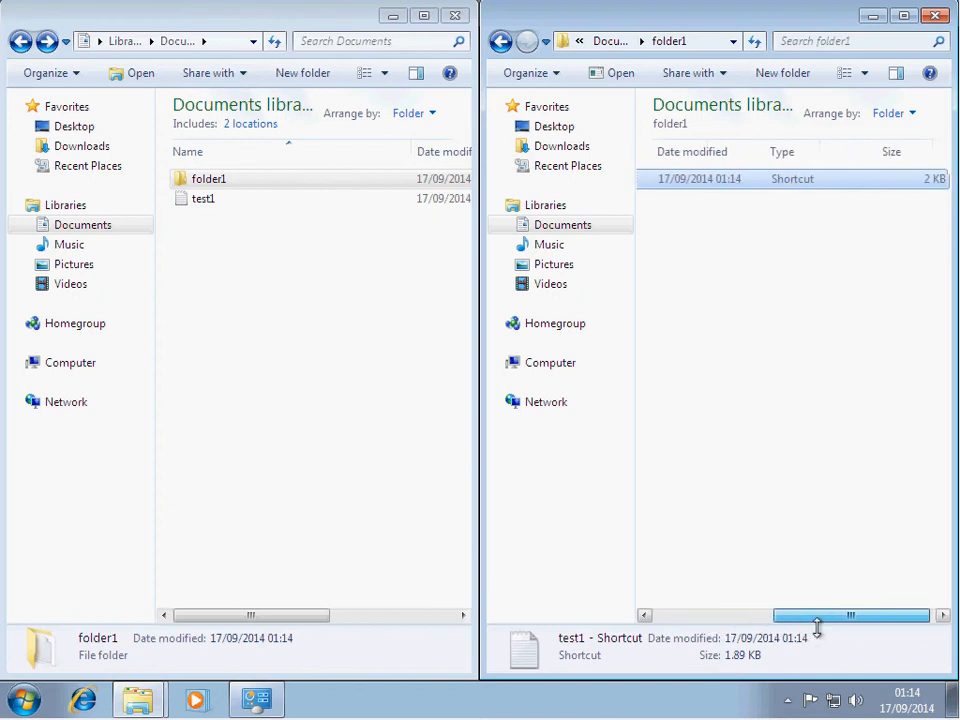
pyautogui.moveTo(249, 619); pyautogui.dragTo(318, 626)
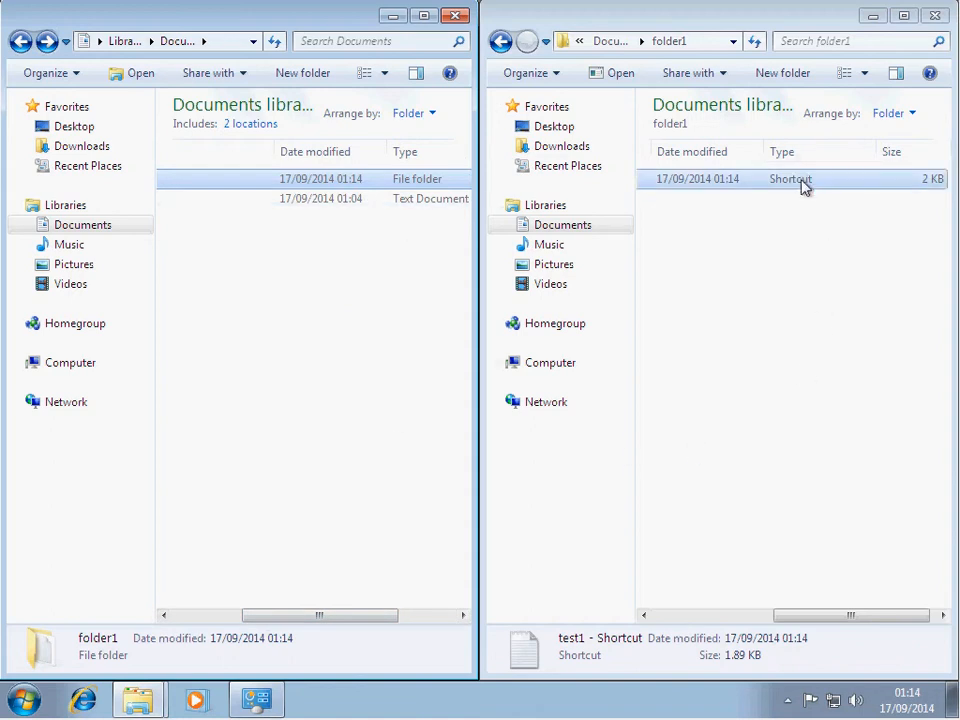
pyautogui.moveTo(827, 618); pyautogui.dragTo(707, 602)
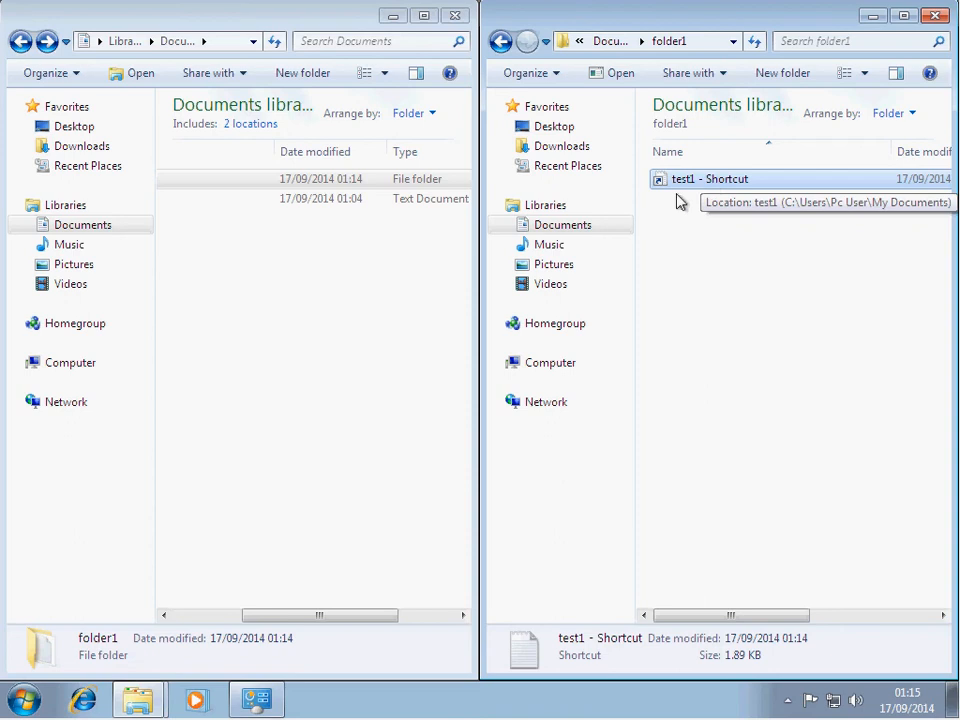
pyautogui.moveTo(339, 618); pyautogui.dragTo(250, 612)
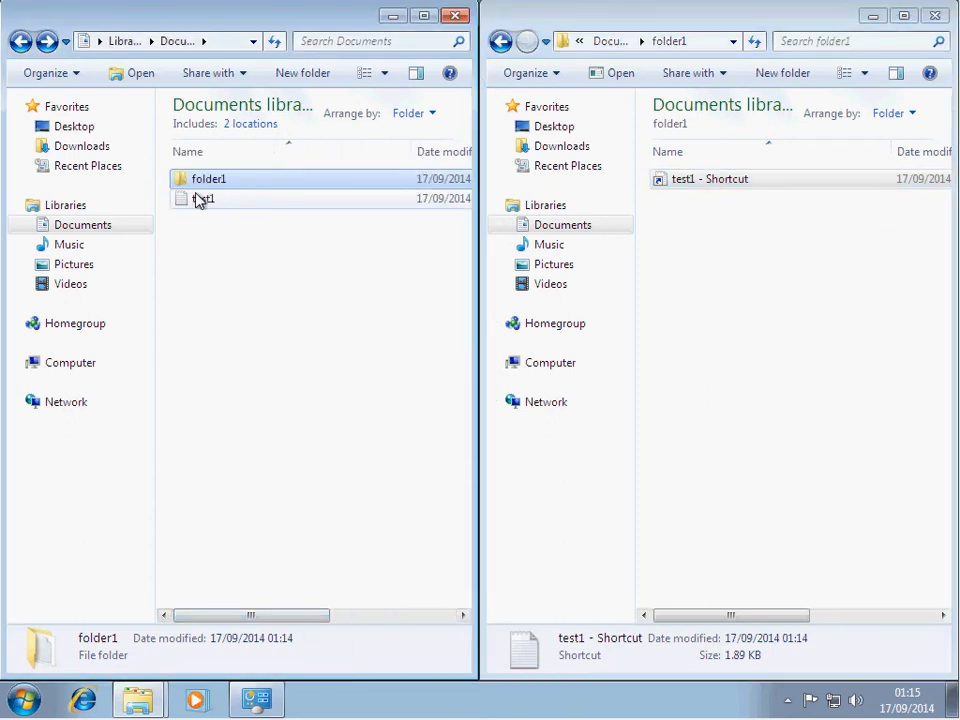
# - Delete the test1 shortcut from folder1 to the Recycle Bin
pyautogui.doubleClick(794, 182)
pyautogui.rightClick(793, 181)
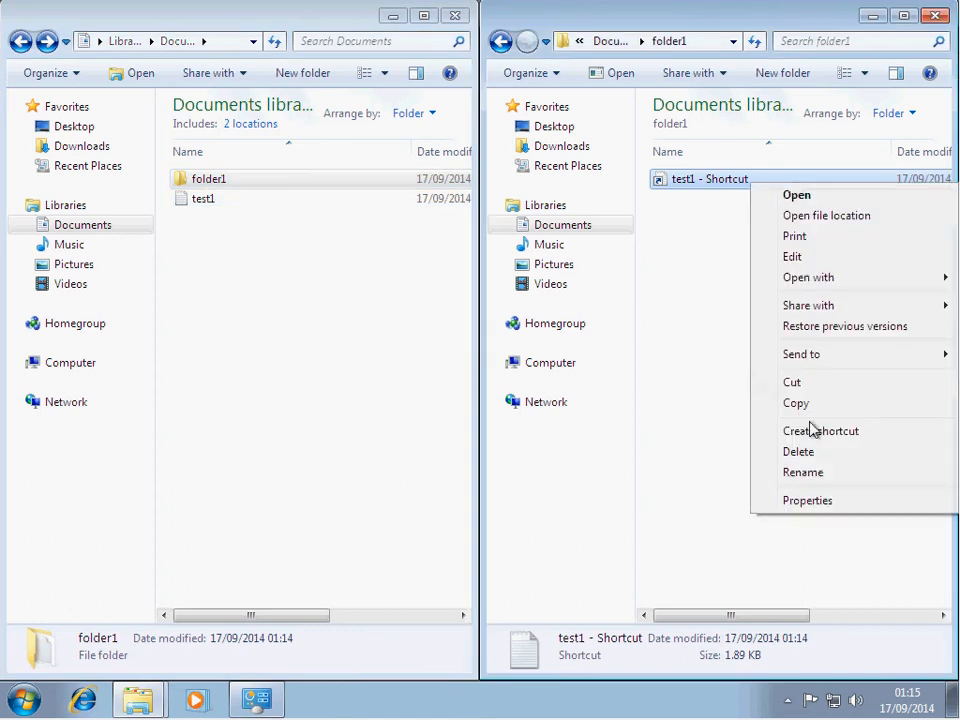
pyautogui.click(824, 454)
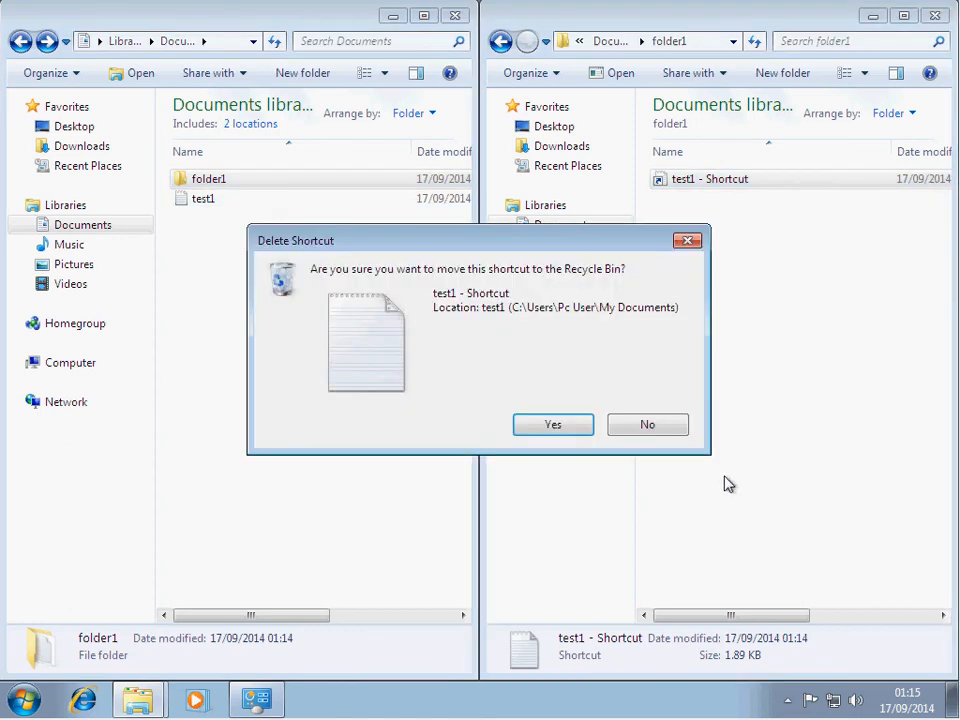
pyautogui.click(549, 427)
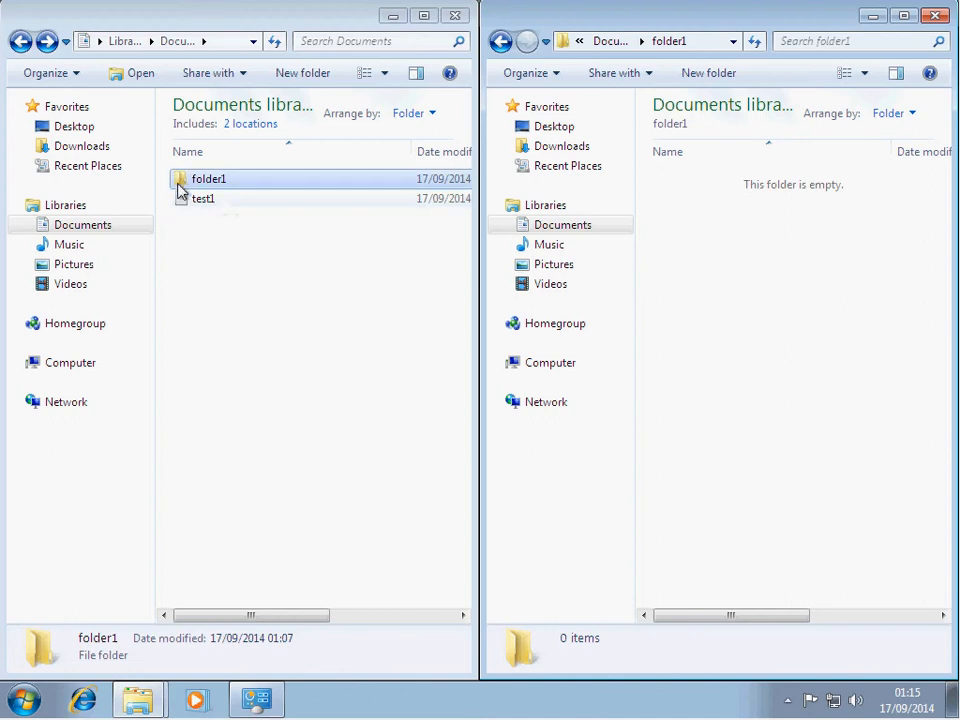
# - Move test1 from the Documents library into the emptied folder1
pyautogui.click(193, 206)
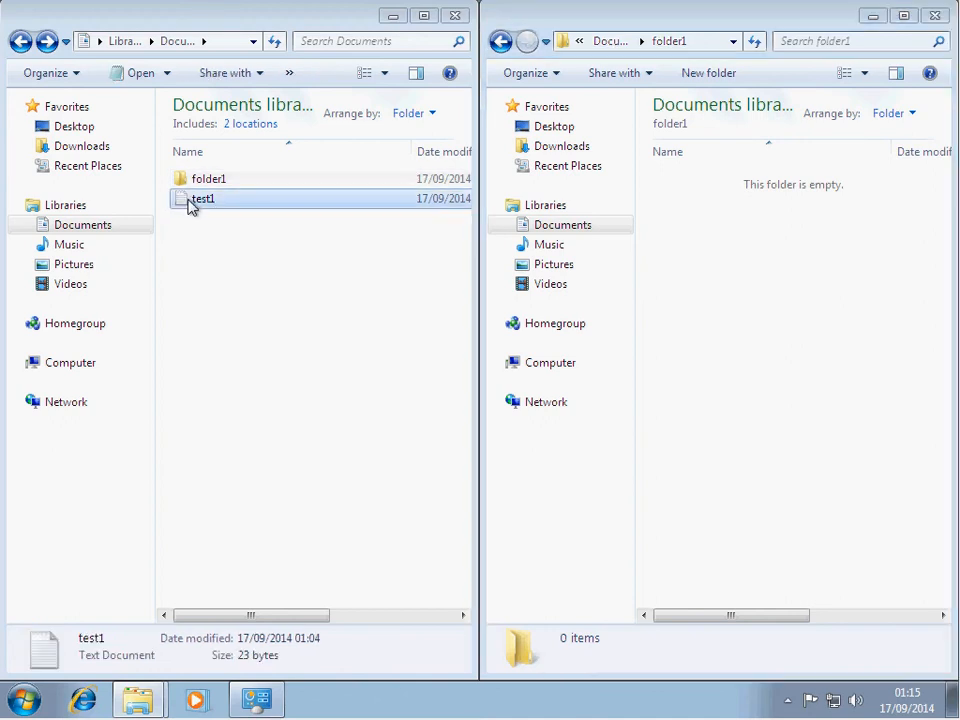
pyautogui.moveTo(197, 206); pyautogui.dragTo(765, 346)
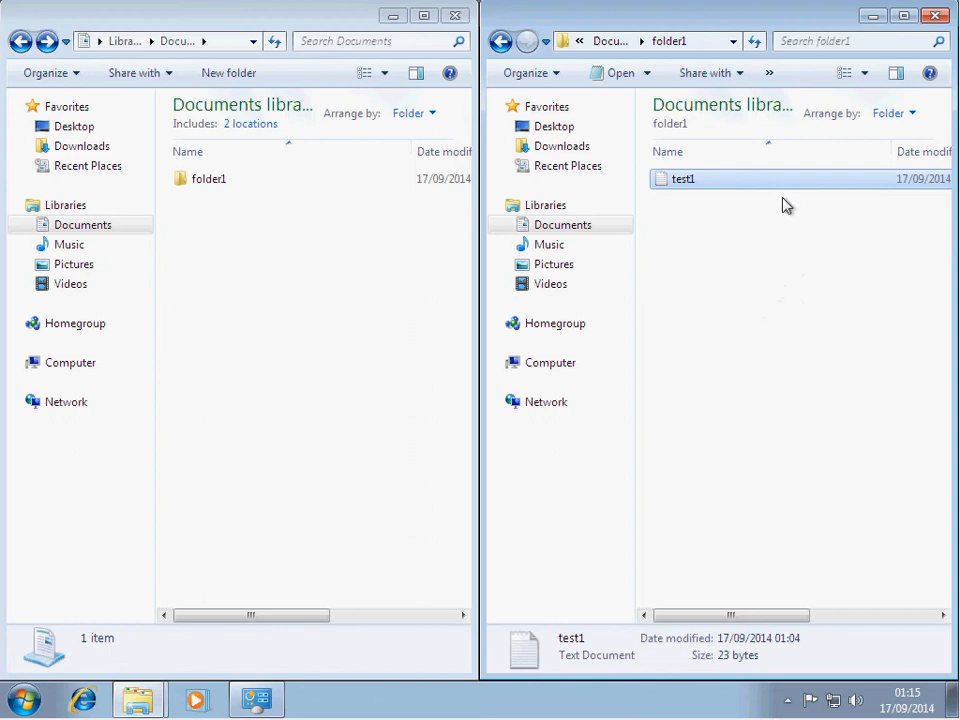
# - Move test1 from folder1 back to the Documents library and paste a copy of it into folder1
pyautogui.moveTo(684, 186); pyautogui.dragTo(304, 329)
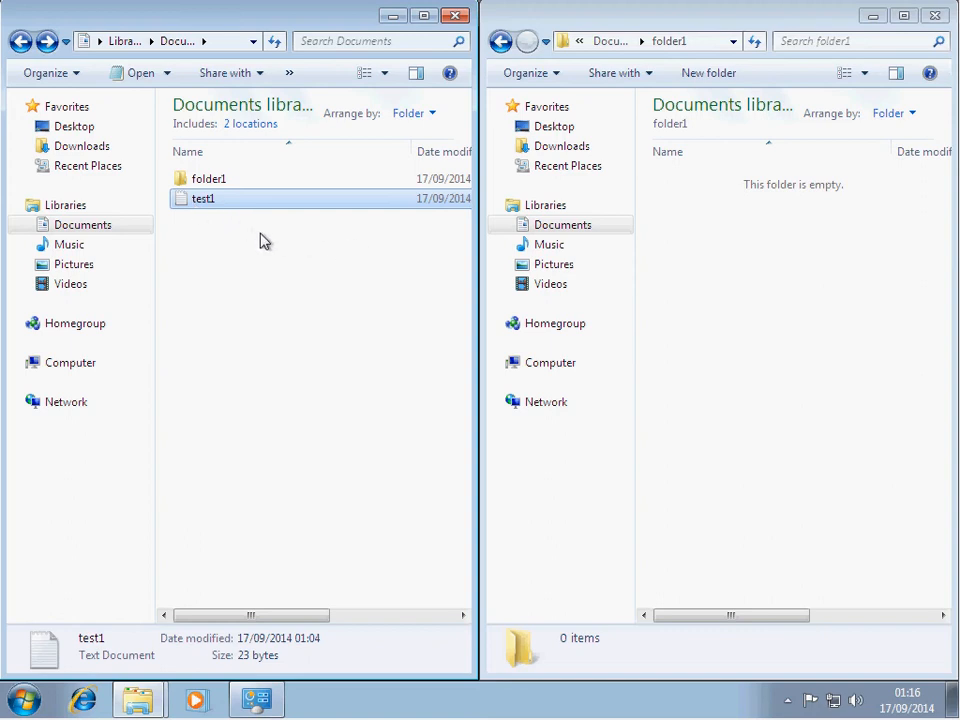
pyautogui.rightClick(193, 207)
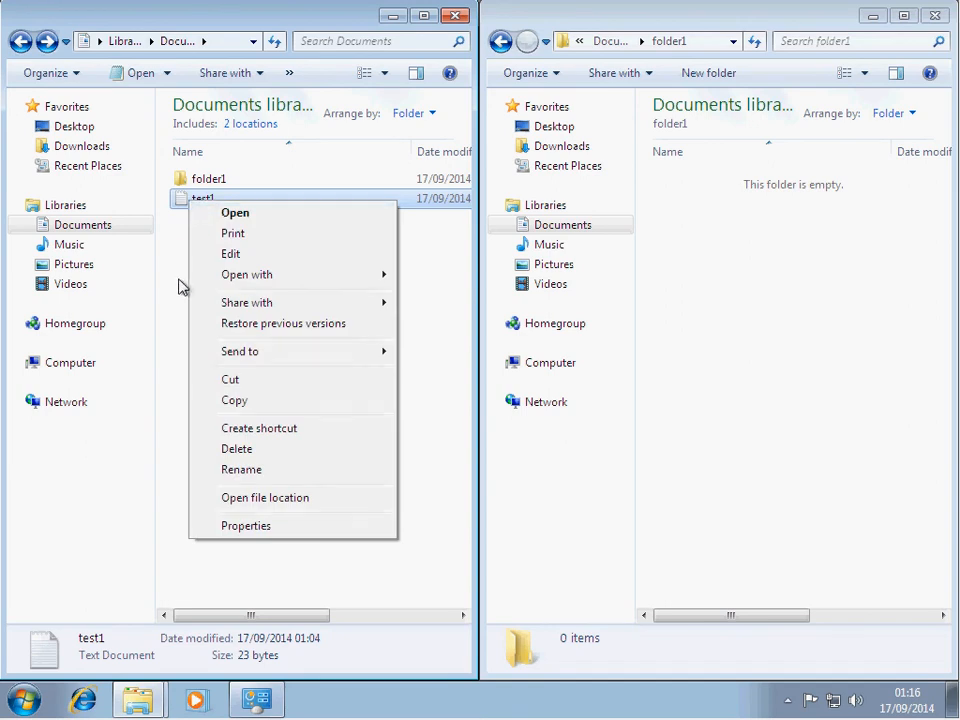
pyautogui.click(240, 403)
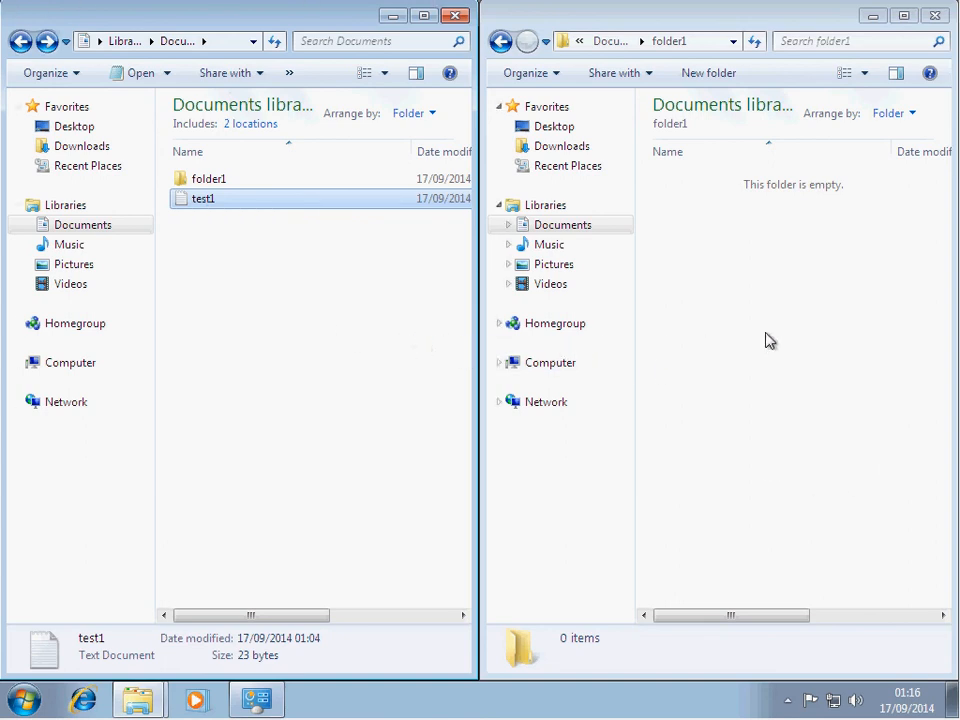
pyautogui.rightClick(808, 384)
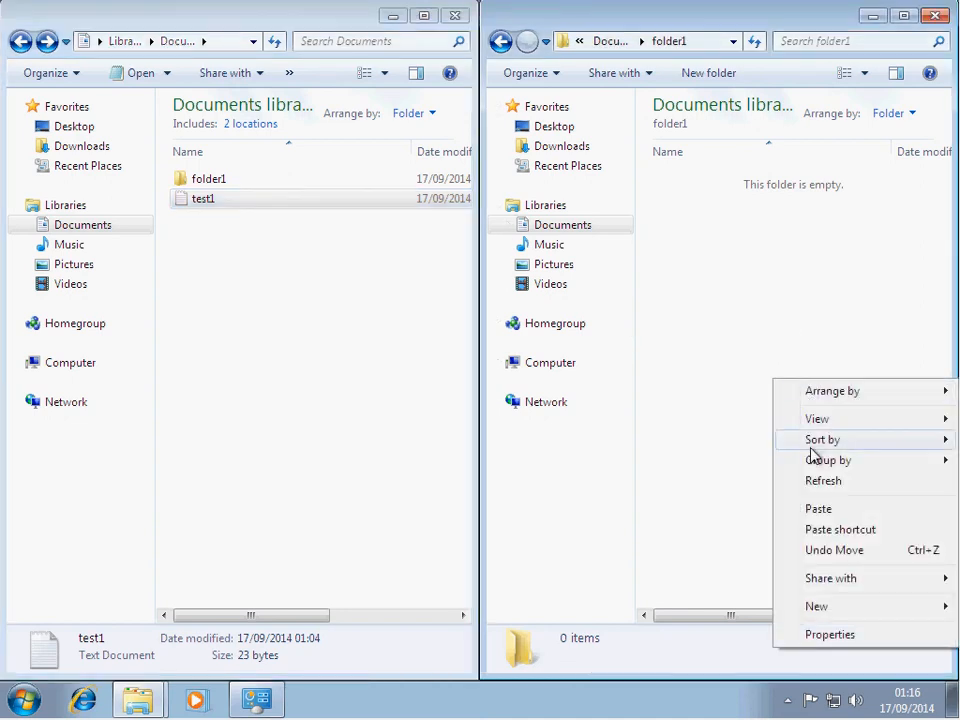
pyautogui.click(825, 510)
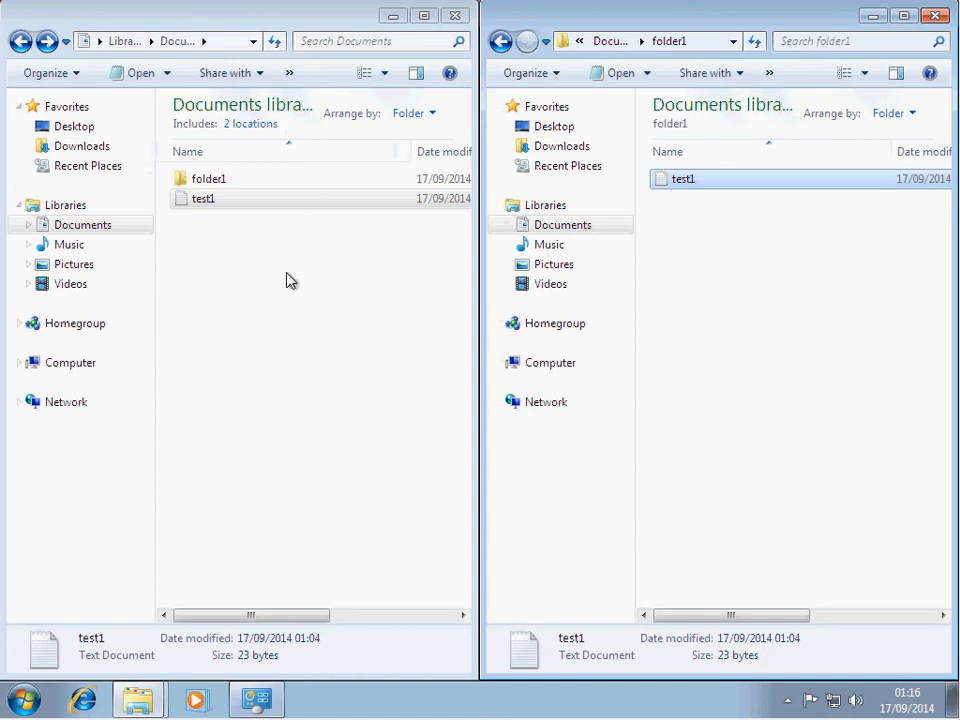
pyautogui.hotkey('alt', 'Tab')
pyautogui.rightClick(224, 238)
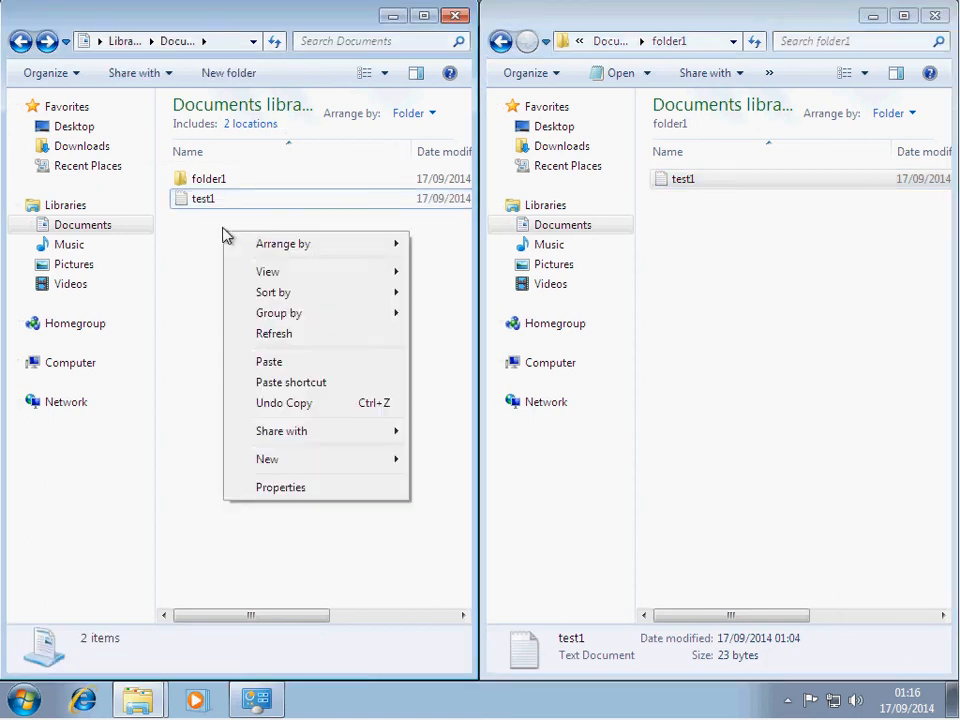
pyautogui.rightClick(214, 206)
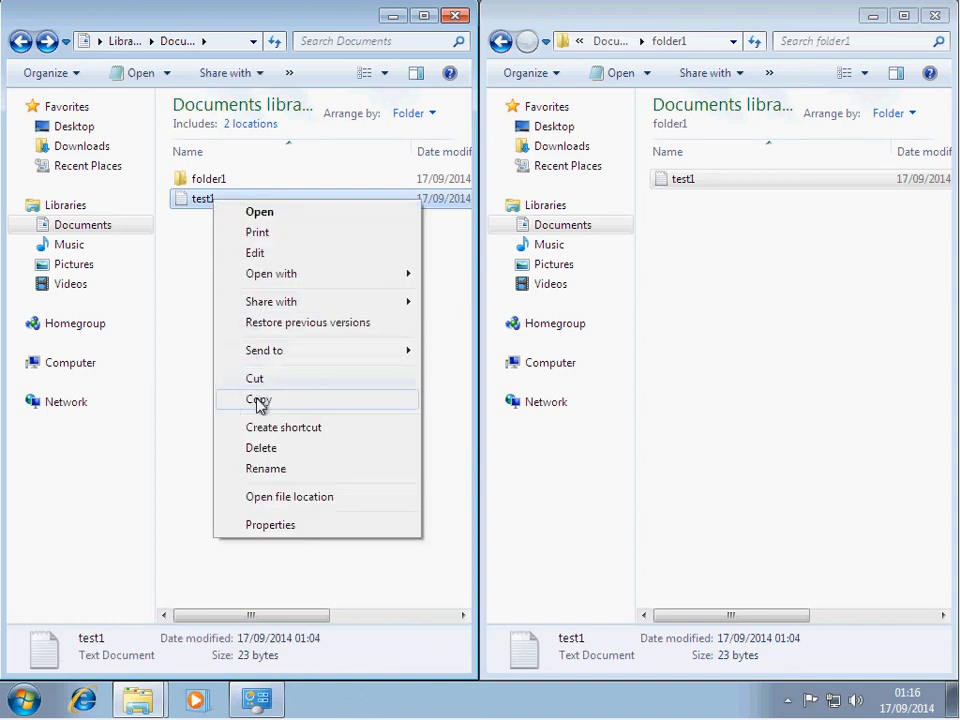
pyautogui.click(814, 306)
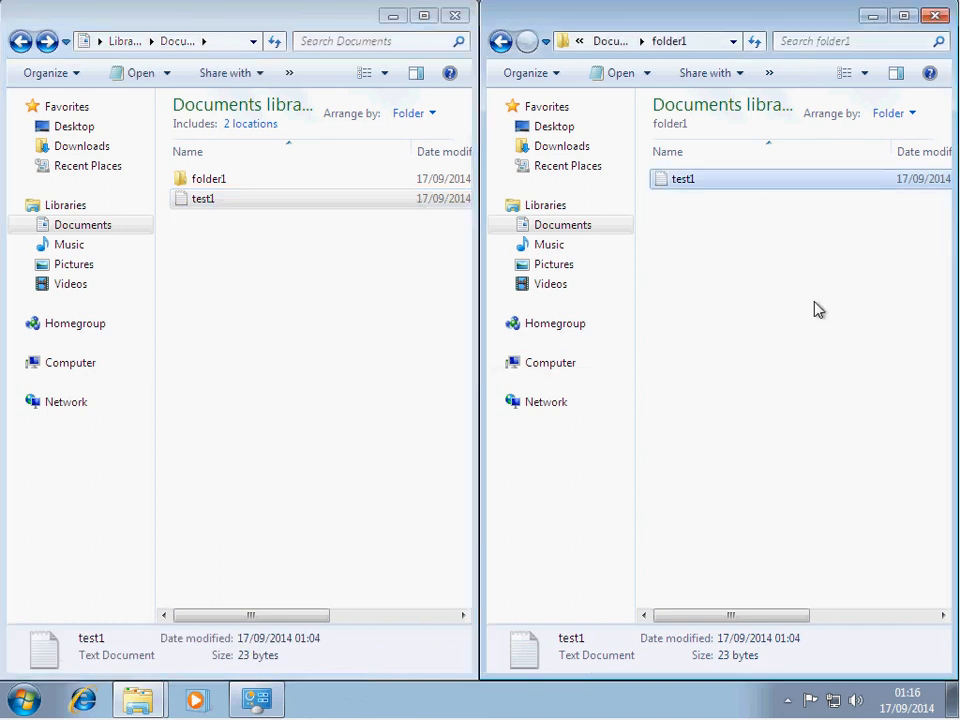
pyautogui.rightClick(696, 214)
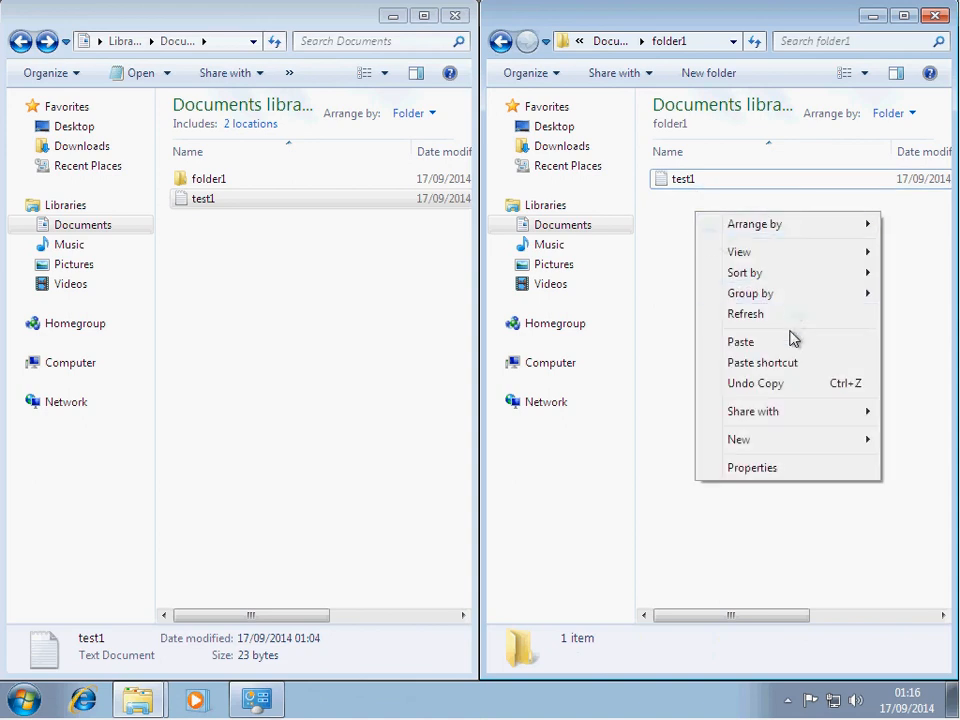
pyautogui.click(666, 203)
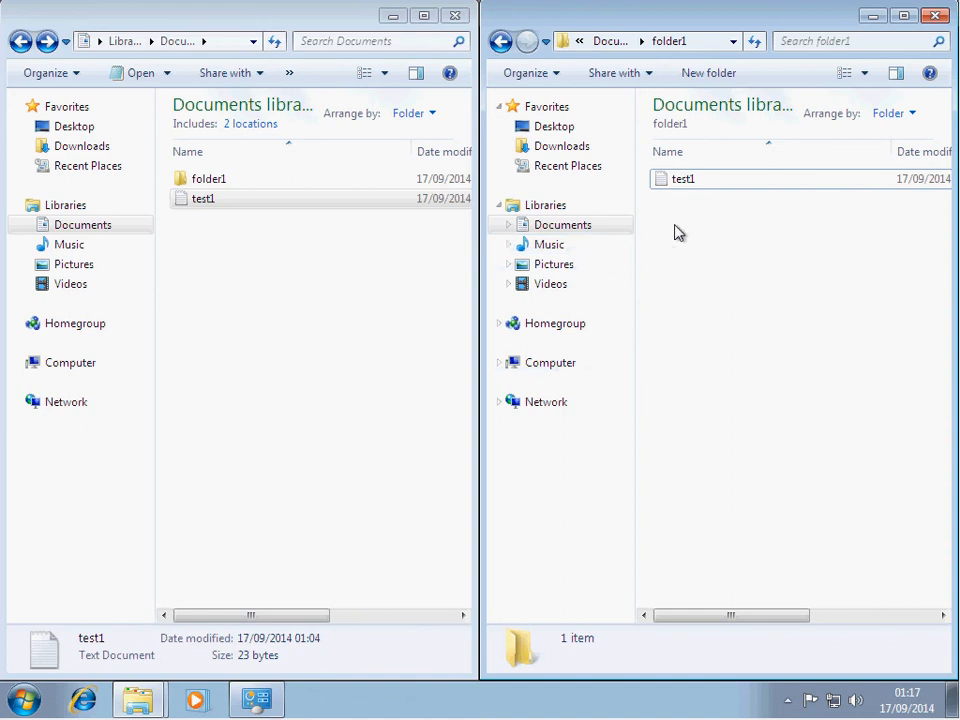
# - Delete the test1 copy from folder1 to the Recycle Bin
pyautogui.click(673, 192)
pyautogui.rightClick(673, 192)
pyautogui.click(709, 432)
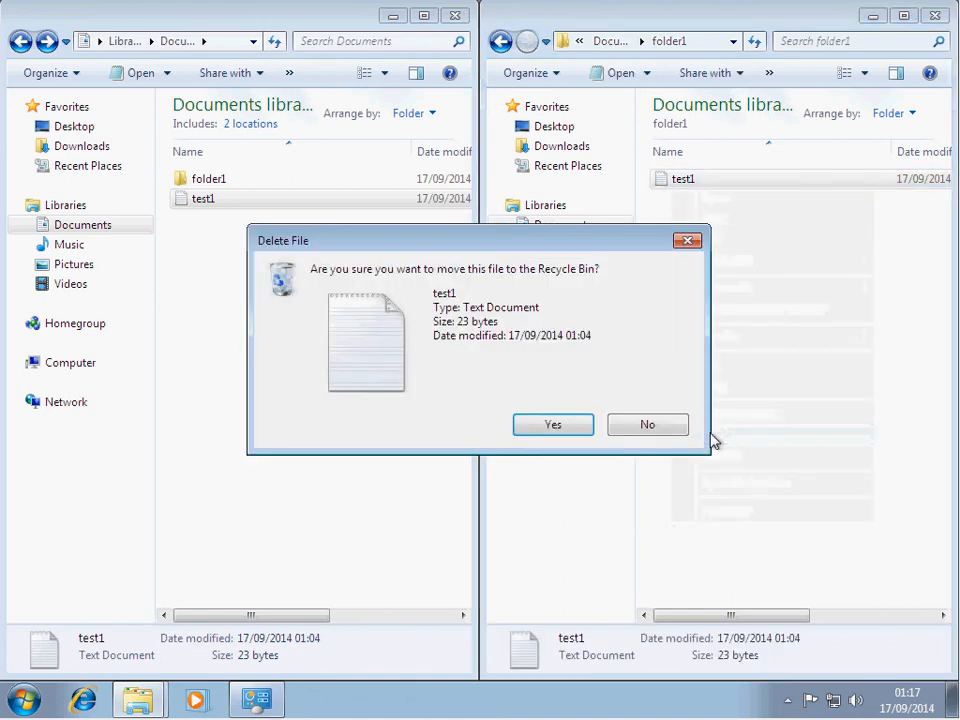
pyautogui.click(587, 431)
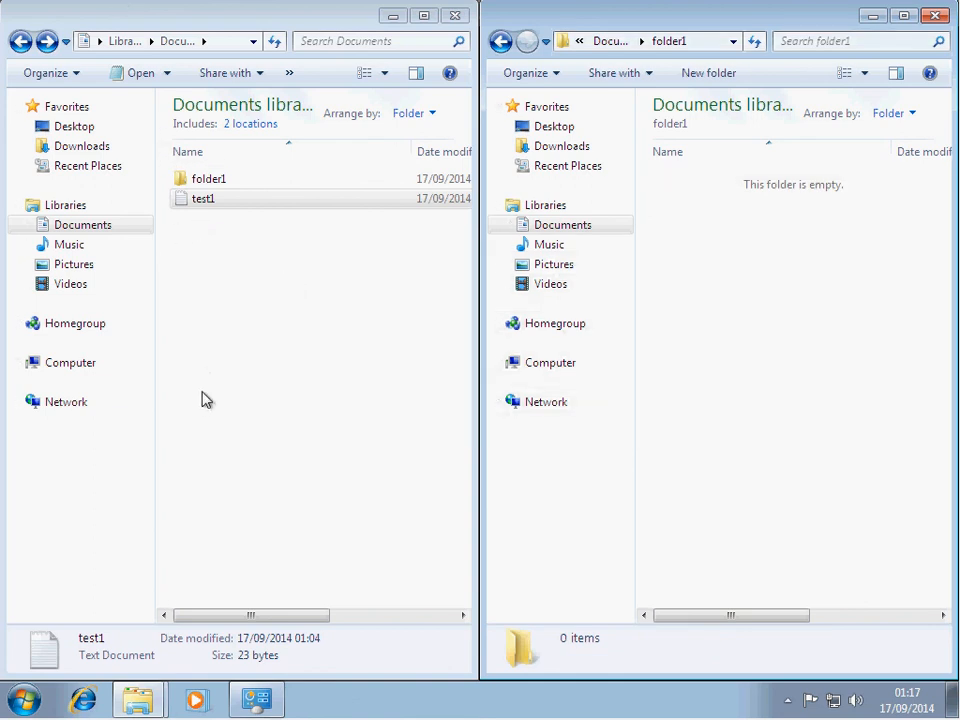
# - Cut test1 from the Documents library, paste it into folder1, and check whether pasting is still available in the library
pyautogui.rightClick(206, 203)
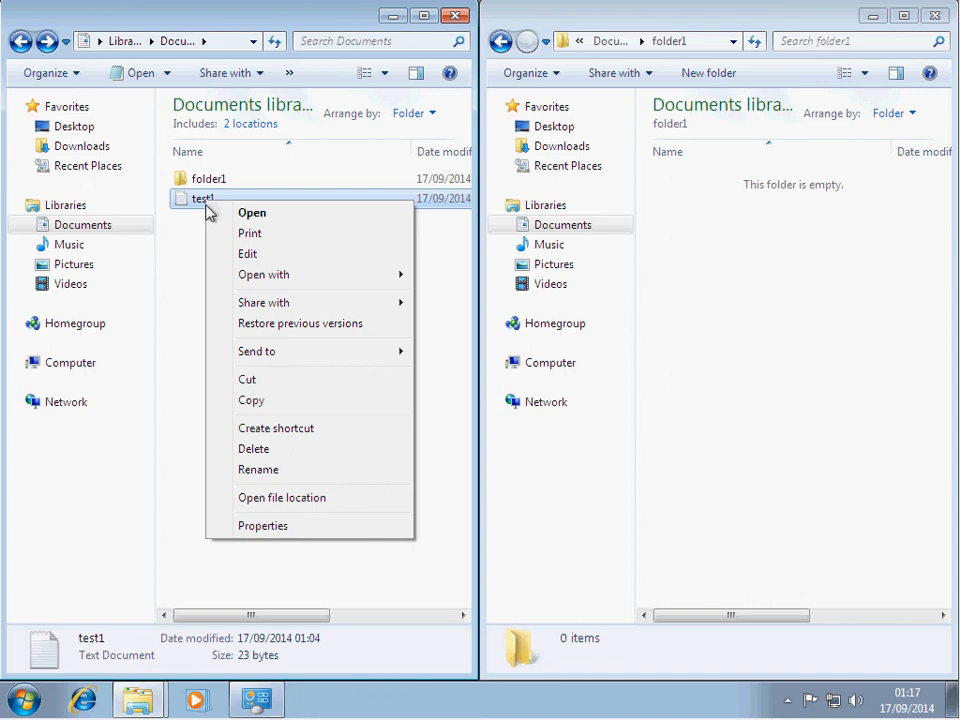
pyautogui.click(247, 385)
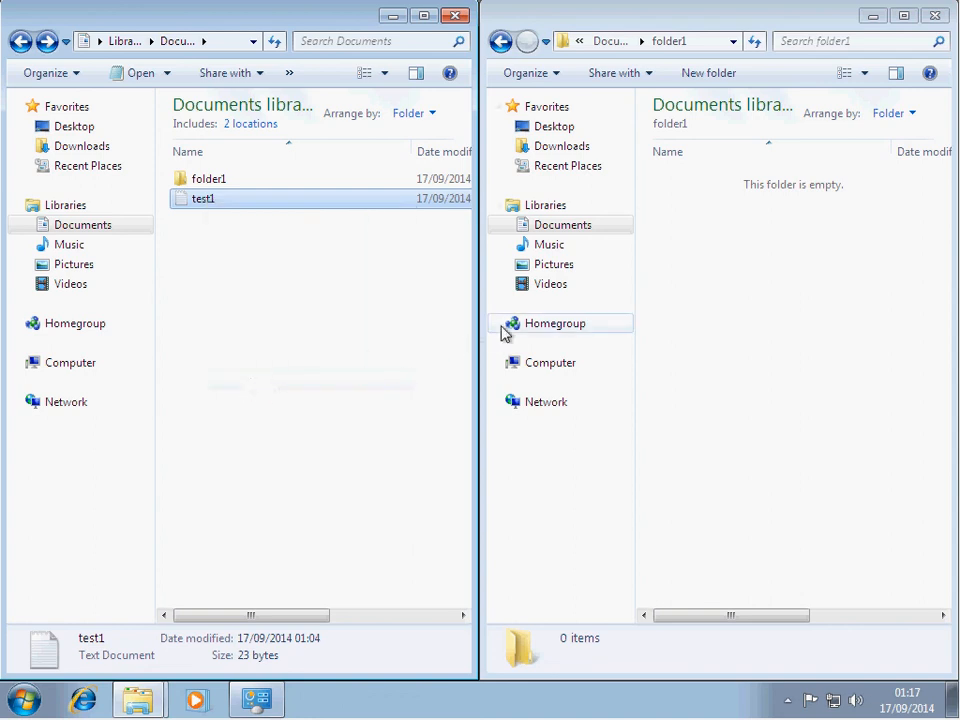
pyautogui.rightClick(804, 330)
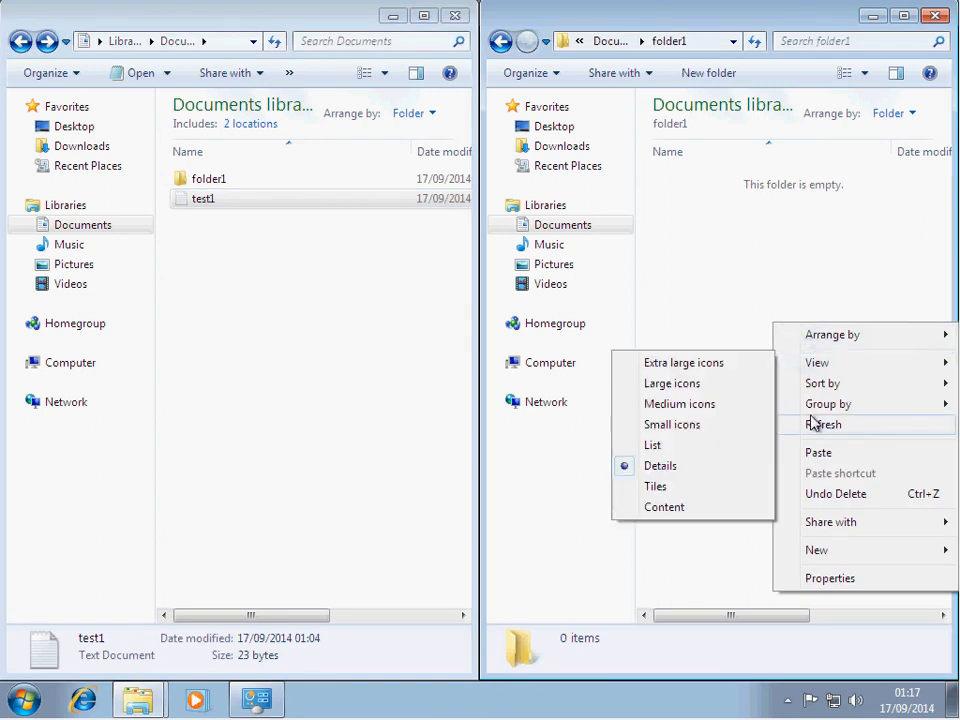
pyautogui.click(818, 454)
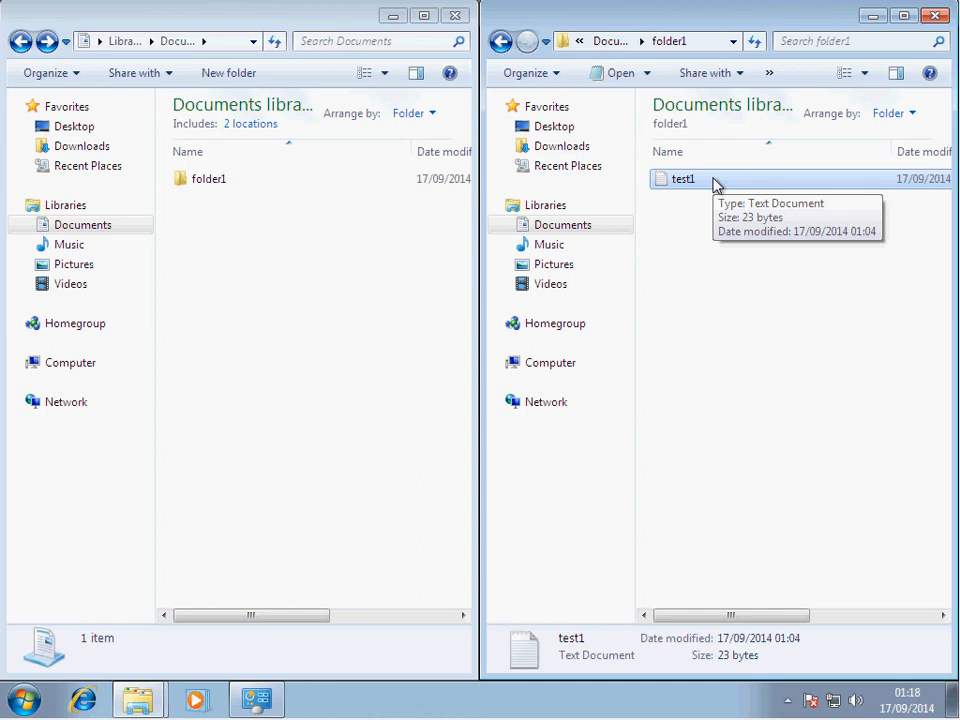
pyautogui.rightClick(199, 205)
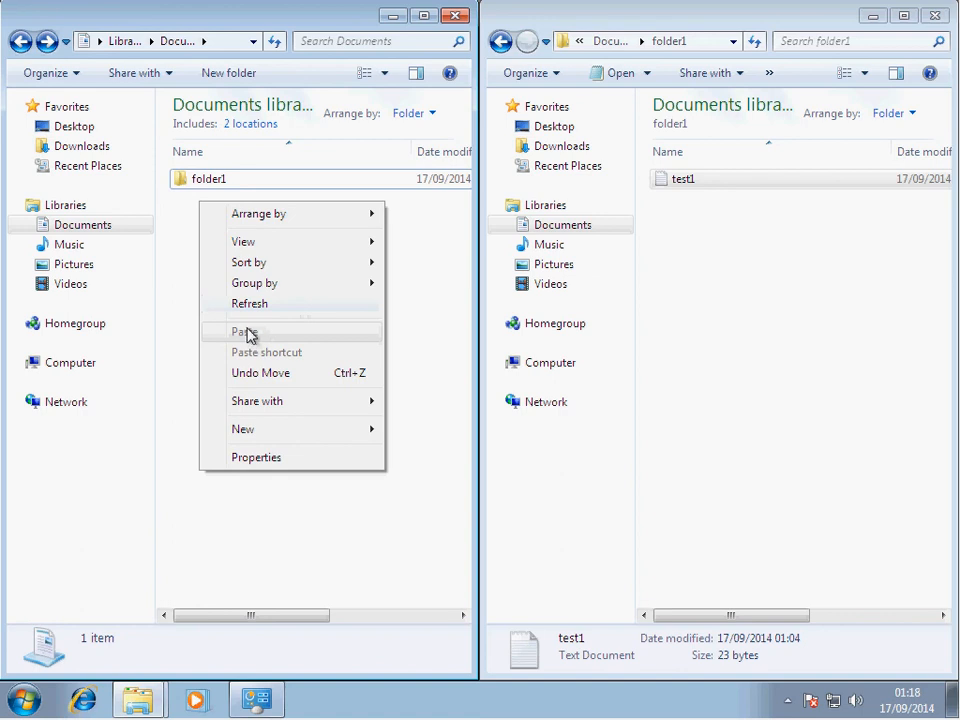
pyautogui.click(183, 212)
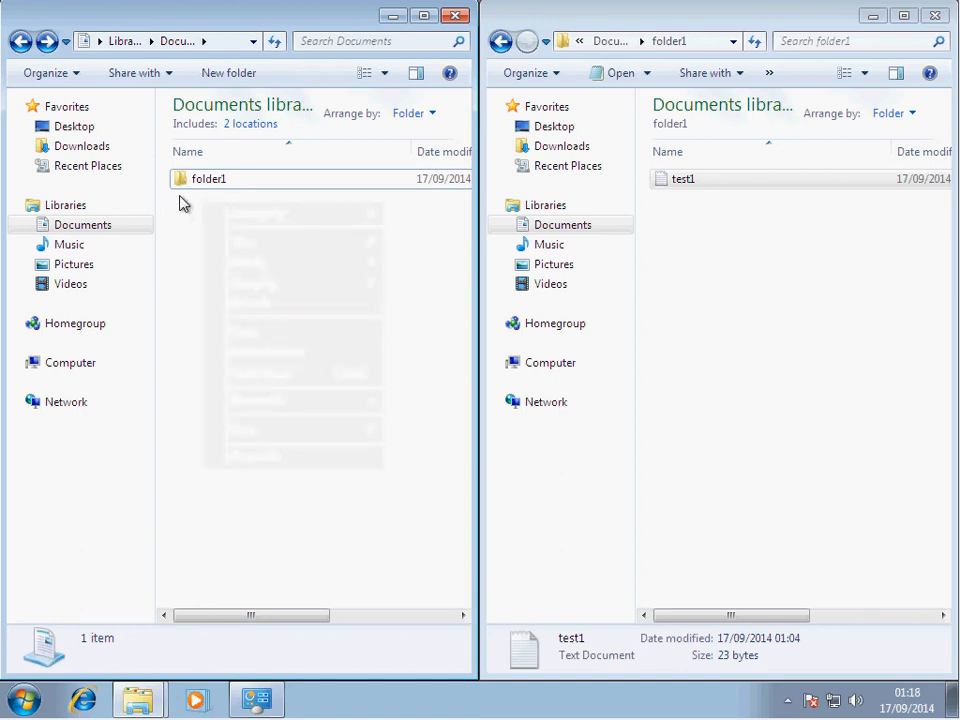